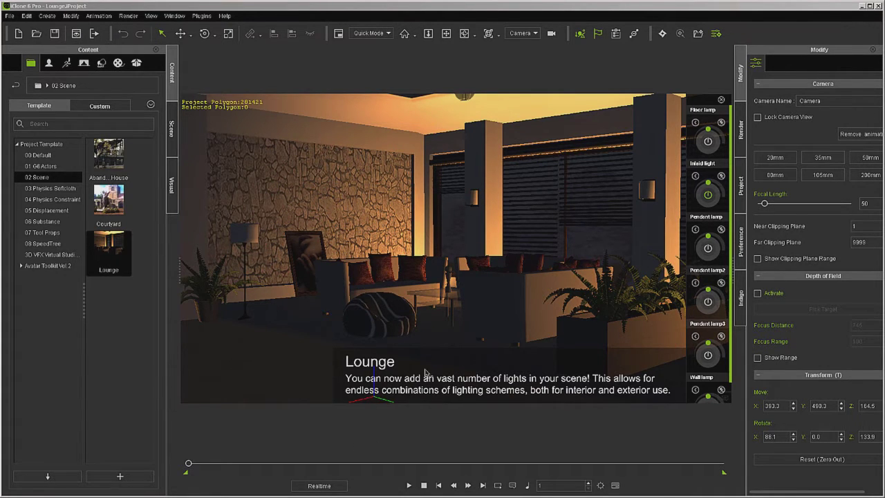
Step: Scrub the Lounge scene to daylight frame 818 and close the lamp brightness overlay
{"action": "left_click_drag", "start_coordinate": [188, 469], "coordinate": [475, 463]}
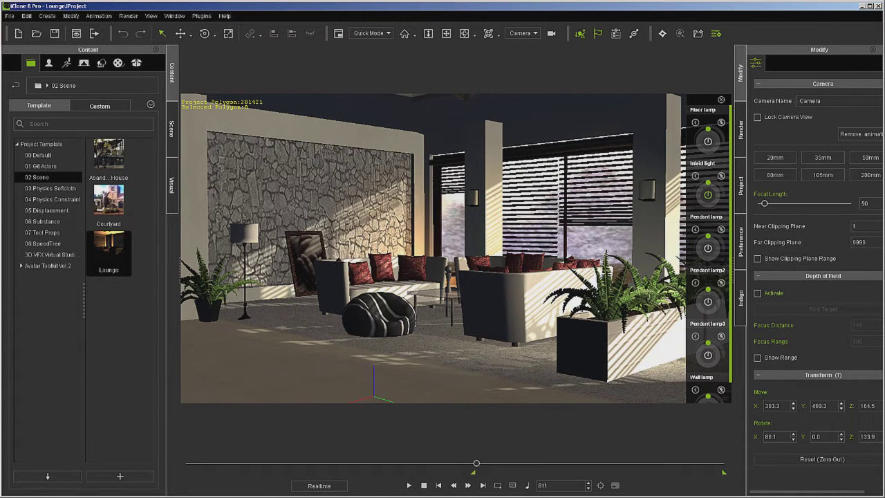
{"action": "left_click_drag", "start_coordinate": [477, 463], "coordinate": [478, 463]}
{"action": "left_click", "coordinate": [721, 101]}
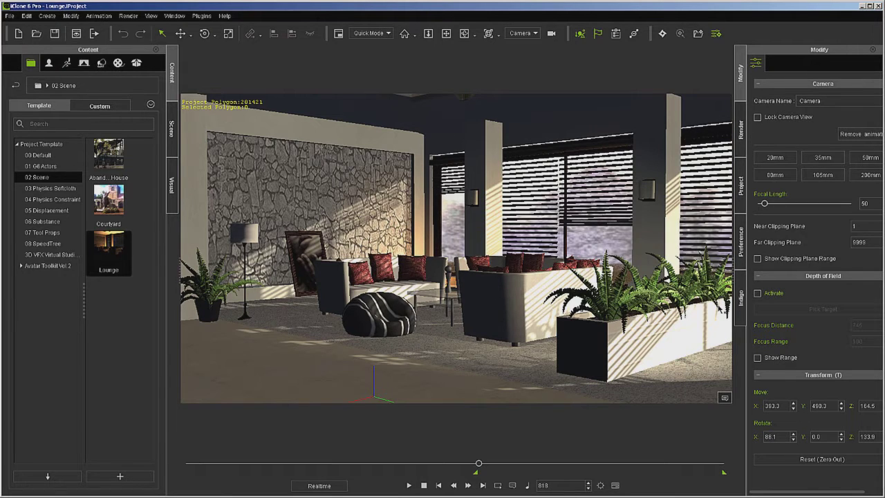
Step: Delete the bean bag from the lounge and select a sofa
{"action": "left_click", "coordinate": [373, 331]}
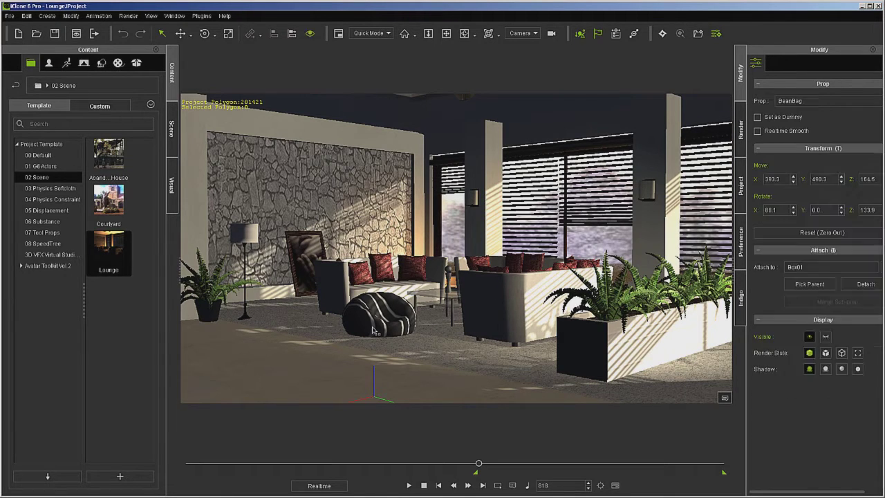
{"action": "key", "text": "Delete"}
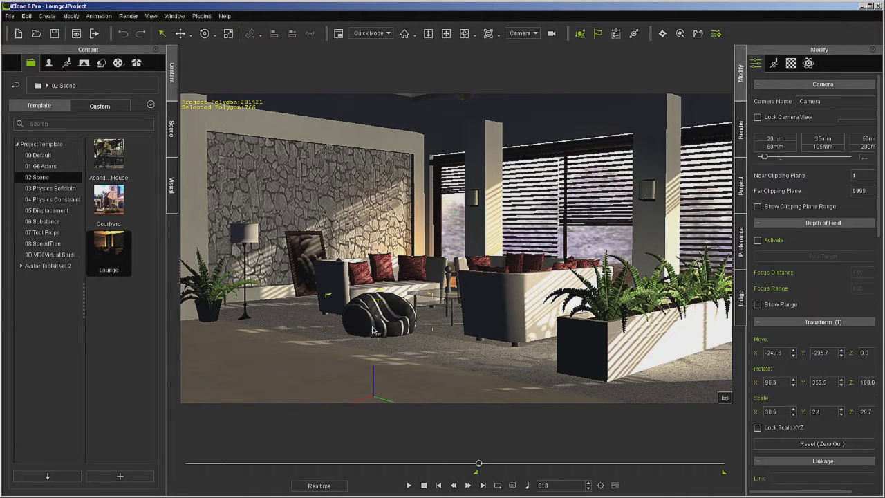
{"action": "left_click", "coordinate": [491, 312]}
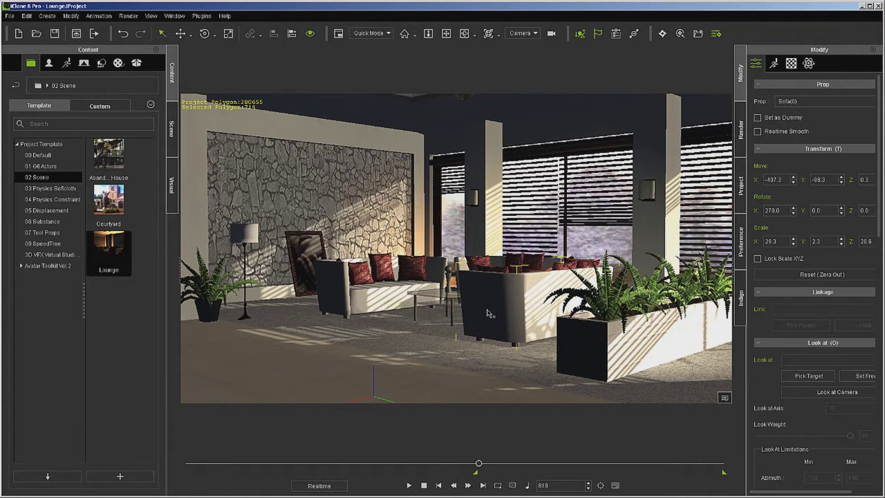
Step: Detach Table's six children (Artwork, two Wineglasses, three sofas) in the Scene tree
{"action": "left_click", "coordinate": [169, 131]}
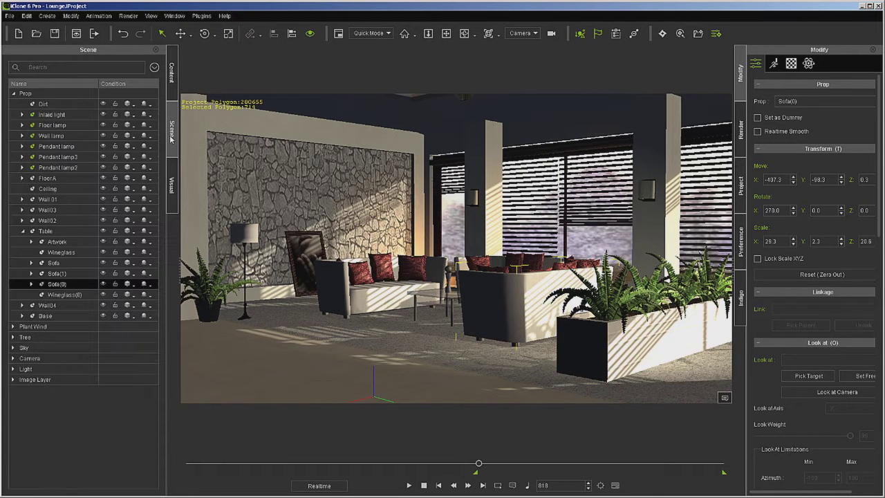
{"action": "left_click", "coordinate": [57, 242]}
{"action": "left_click", "coordinate": [66, 295], "text": "shift"}
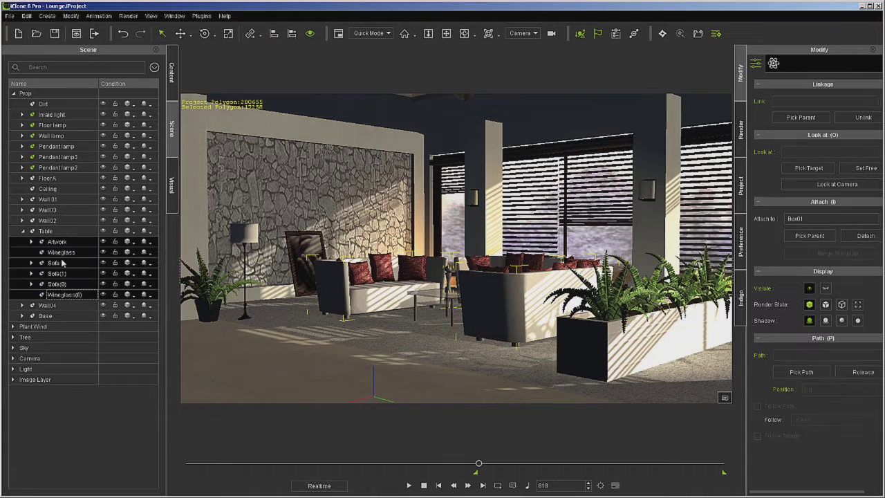
{"action": "left_click", "coordinate": [45, 231]}
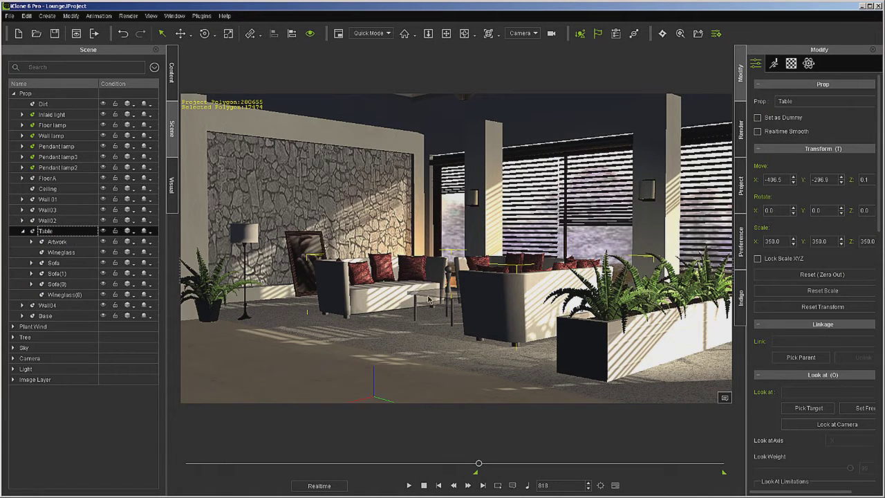
{"action": "left_click", "coordinate": [69, 242]}
{"action": "left_click", "coordinate": [78, 295], "text": "shift"}
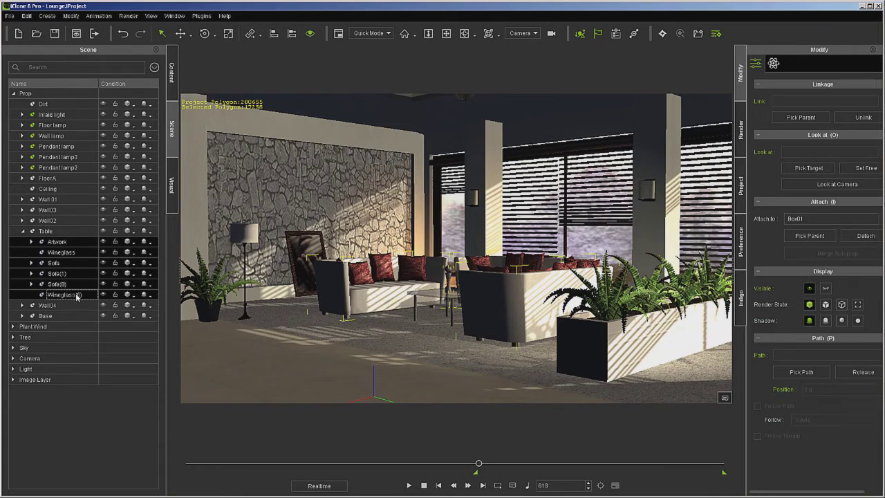
{"action": "left_click", "coordinate": [855, 239]}
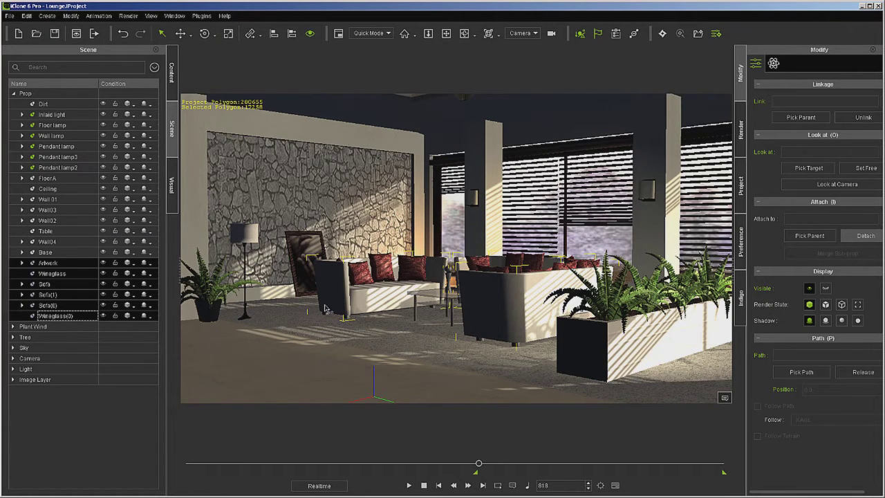
{"action": "left_click", "coordinate": [506, 313]}
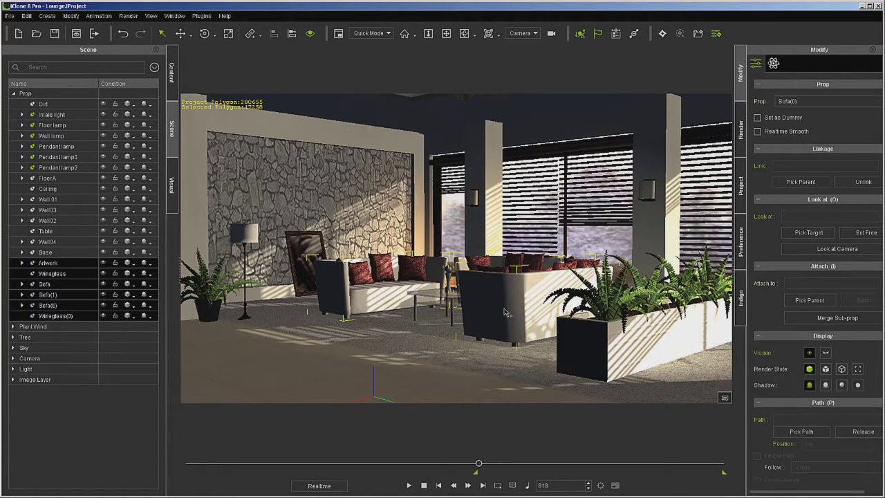
Step: Hide the back-facing sofa Sofa(6) and the planter fern BostonFern_2(0)
{"action": "right_click", "coordinate": [505, 312]}
{"action": "key", "text": "Escape"}
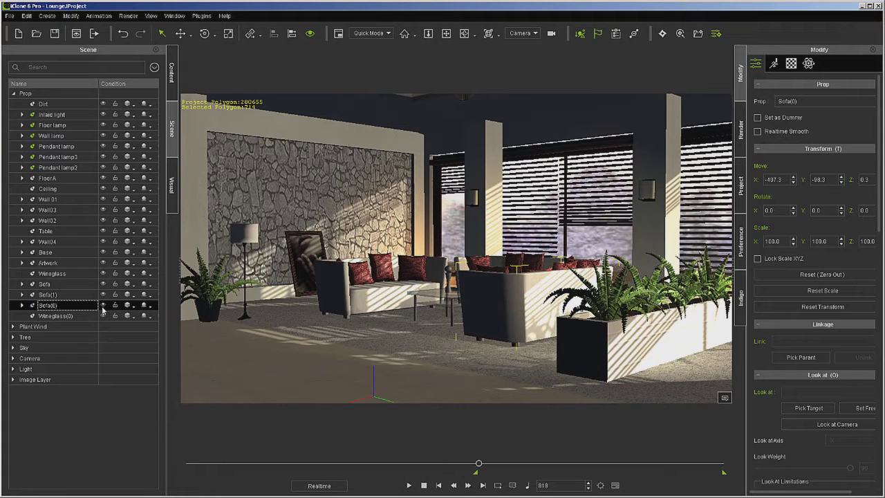
{"action": "left_click", "coordinate": [47, 305]}
{"action": "left_click", "coordinate": [622, 353]}
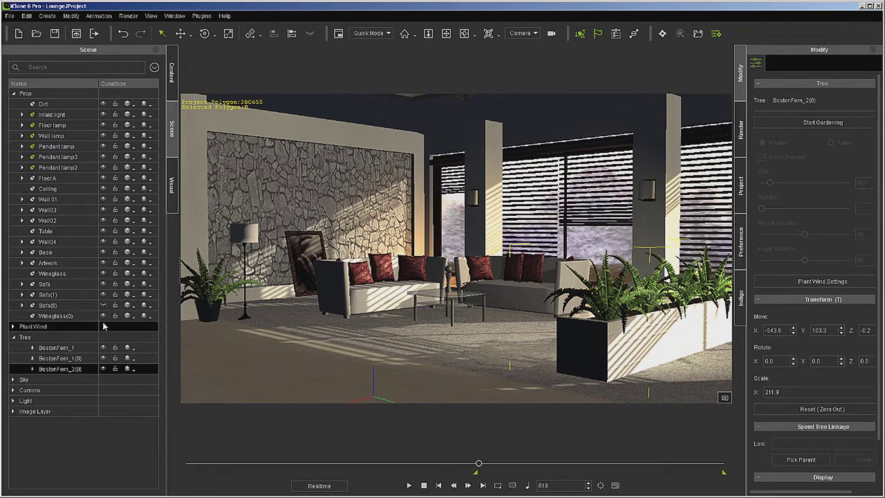
{"action": "left_click", "coordinate": [103, 368]}
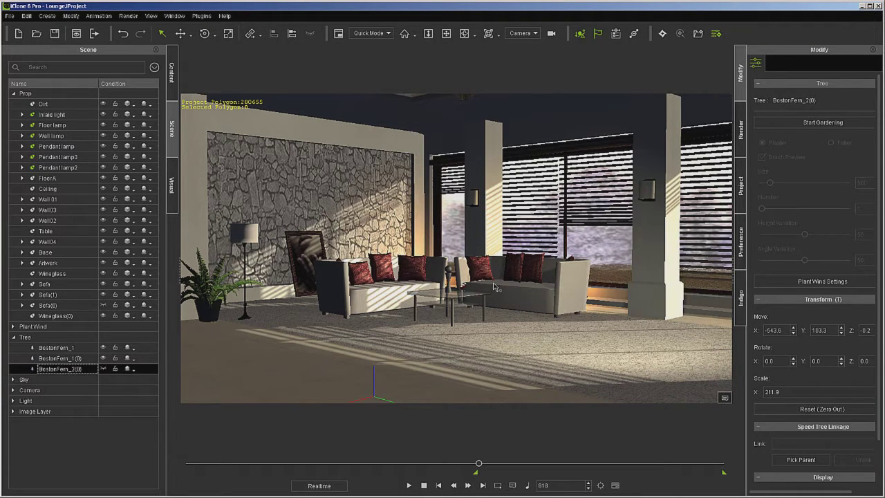
Step: Delete the glass table, Artwork, Wineglass and Wineglass(0) props
{"action": "left_click", "coordinate": [453, 300]}
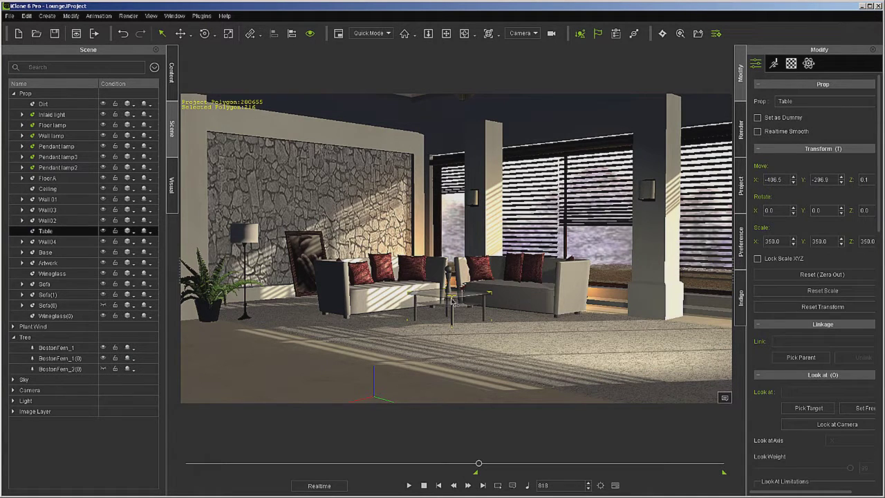
{"action": "key", "text": "Delete"}
{"action": "left_click", "coordinate": [456, 296]}
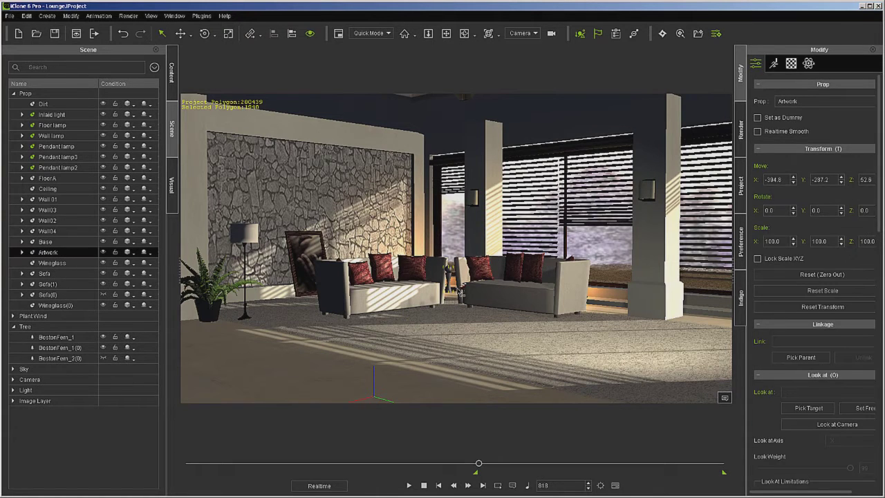
{"action": "key", "text": "Delete"}
{"action": "left_click", "coordinate": [465, 295]}
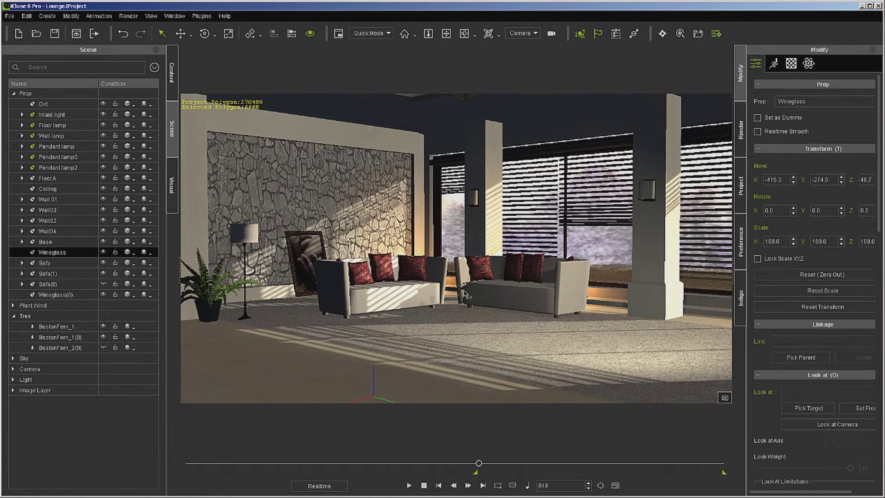
{"action": "key", "text": "Delete"}
{"action": "left_click", "coordinate": [466, 291]}
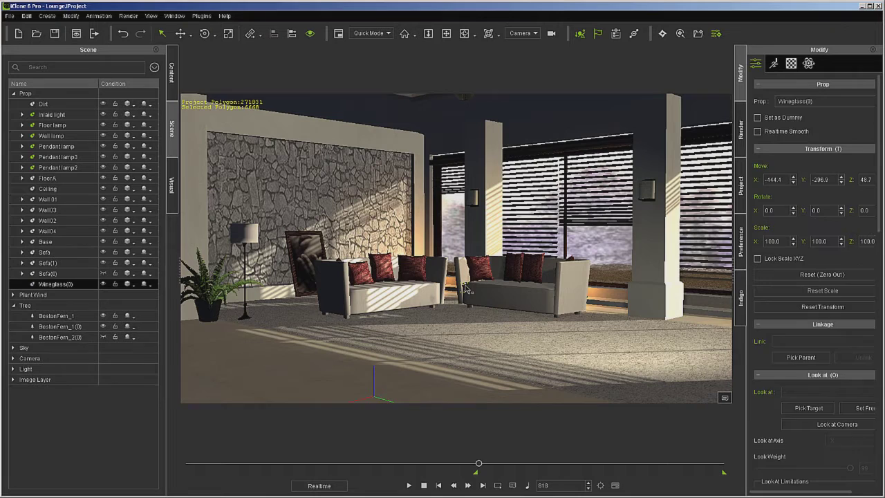
{"action": "key", "text": "Delete"}
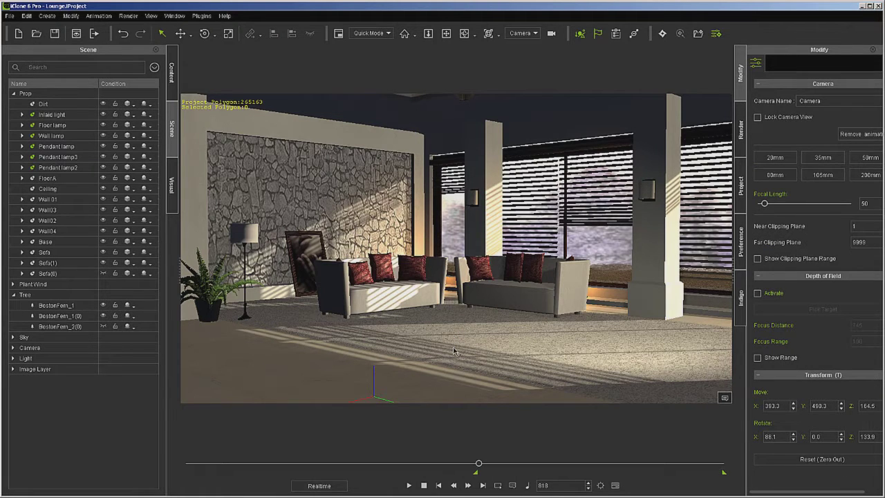
Step: Add the Heidi avatar from the character templates into the lounge
{"action": "left_click", "coordinate": [173, 72]}
{"action": "left_click", "coordinate": [50, 64]}
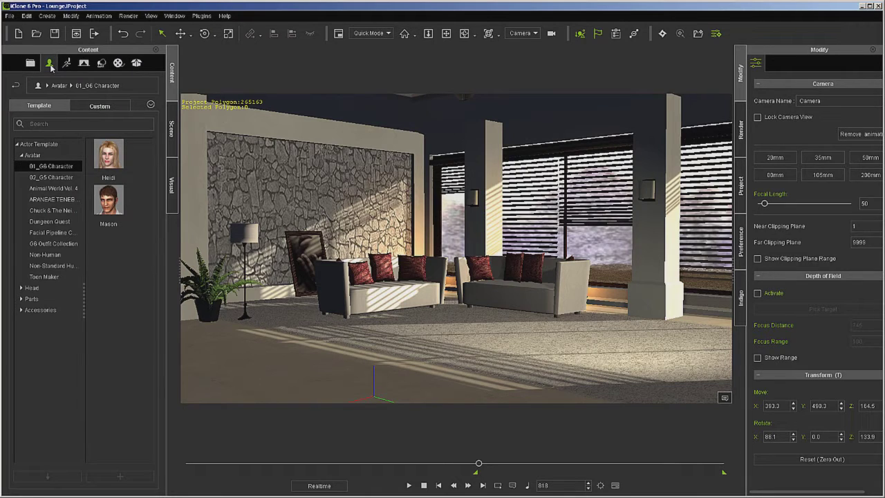
{"action": "left_click", "coordinate": [112, 158]}
{"action": "left_click_drag", "start_coordinate": [113, 157], "coordinate": [624, 203]}
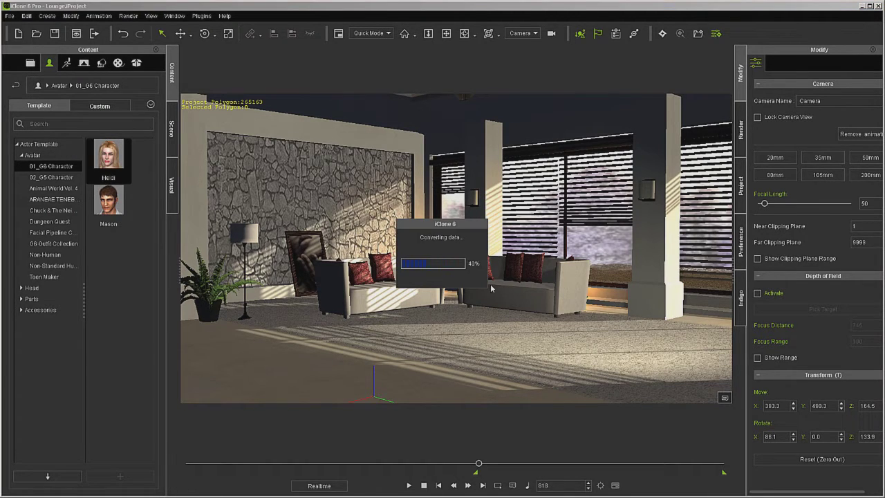
Step: Place Heidi between the sofas at X -345.3, Y -284.5, turned 169.7° to face the camera
{"action": "left_click", "coordinate": [182, 34]}
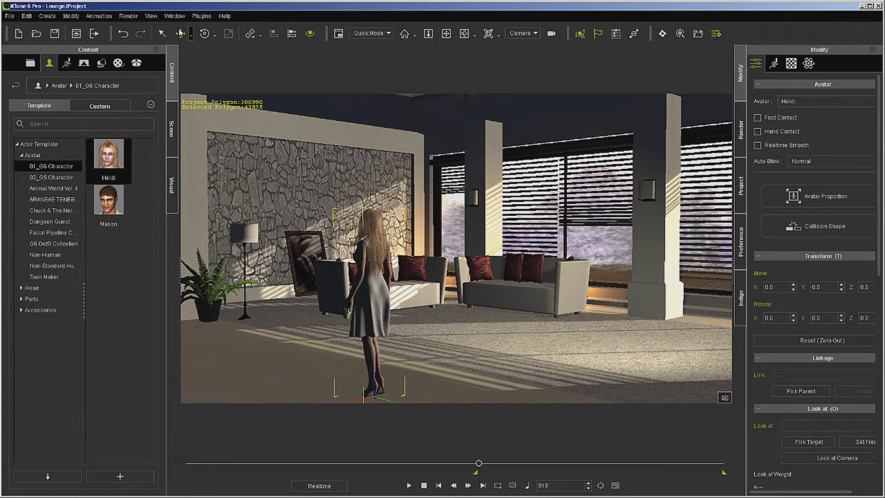
{"action": "left_click_drag", "start_coordinate": [378, 333], "coordinate": [470, 263]}
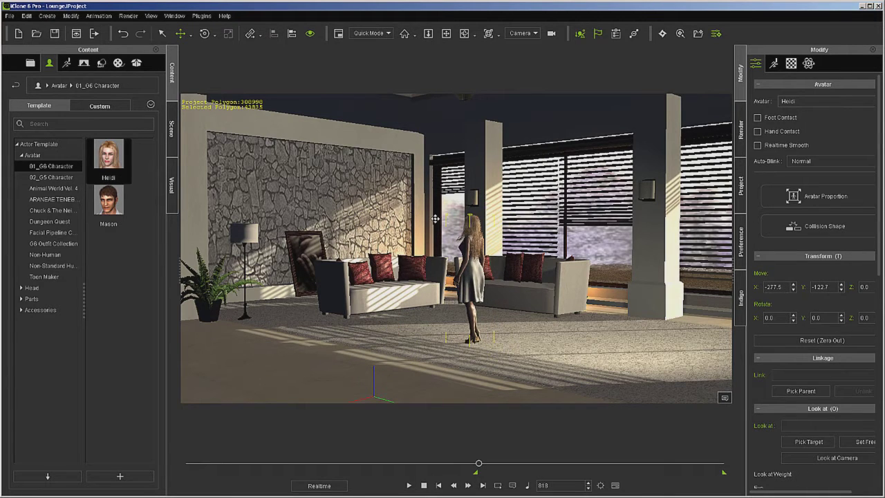
{"action": "left_click_drag", "start_coordinate": [510, 349], "coordinate": [463, 329]}
{"action": "right_click_drag", "start_coordinate": [440, 277], "coordinate": [543, 269]}
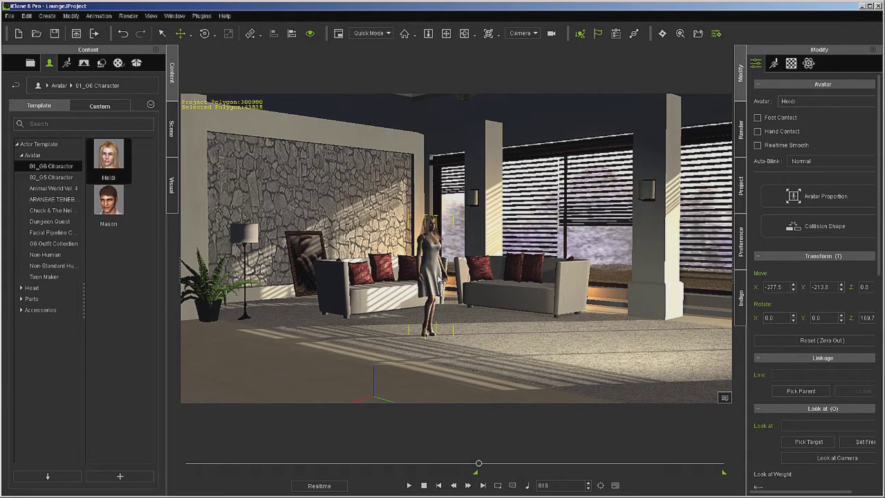
{"action": "left_click_drag", "start_coordinate": [439, 280], "coordinate": [415, 229]}
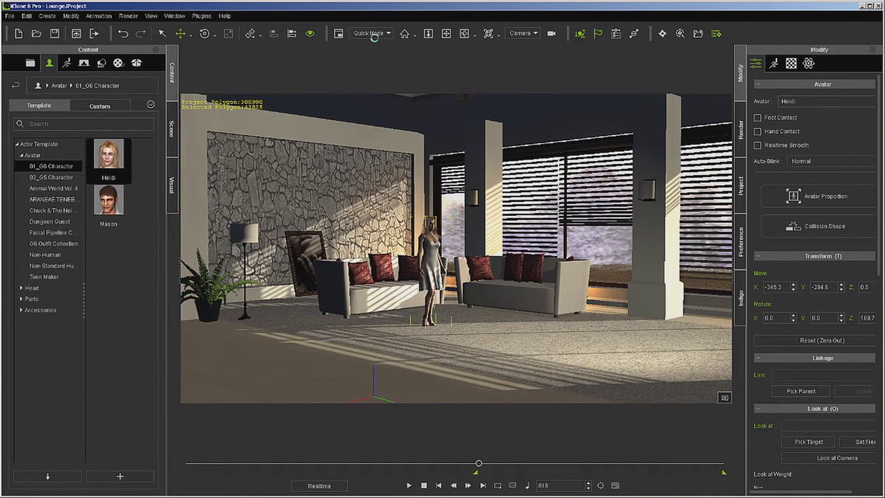
{"action": "scroll", "coordinate": [439, 246], "scroll_direction": "up", "scroll_amount": 10}
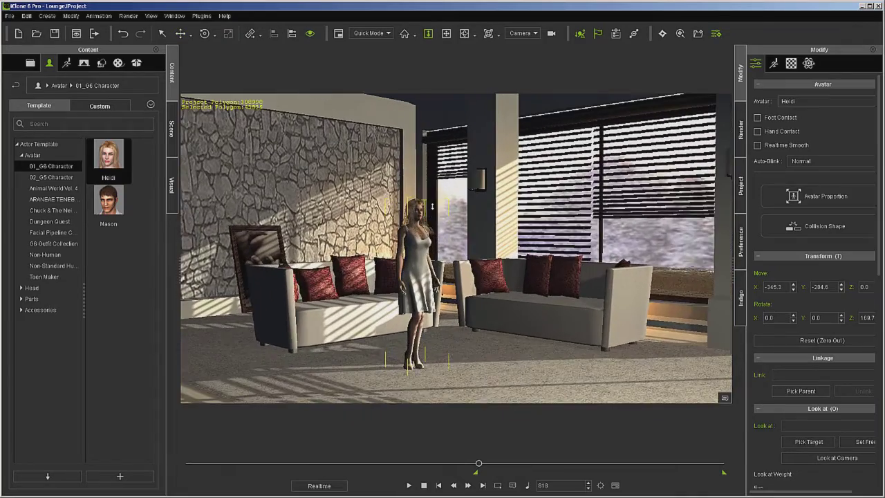
{"action": "scroll", "coordinate": [438, 246], "scroll_direction": "up", "scroll_amount": 5}
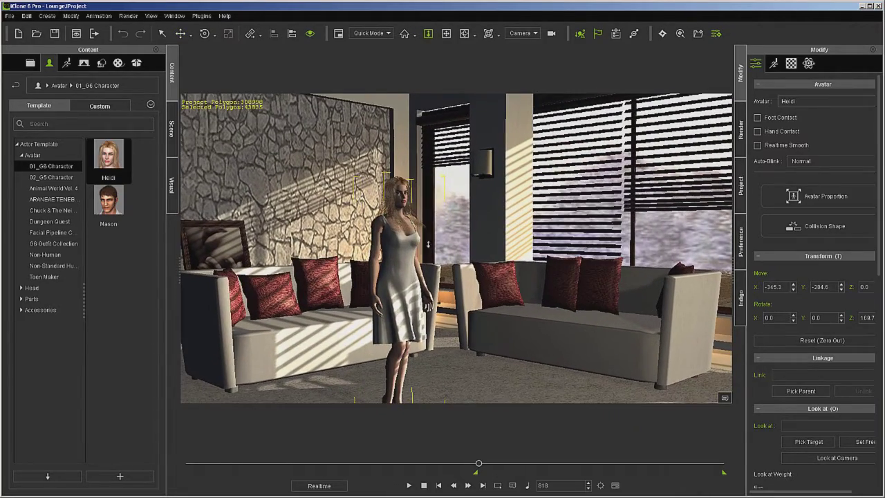
{"action": "right_click_drag", "start_coordinate": [460, 262], "coordinate": [457, 285]}
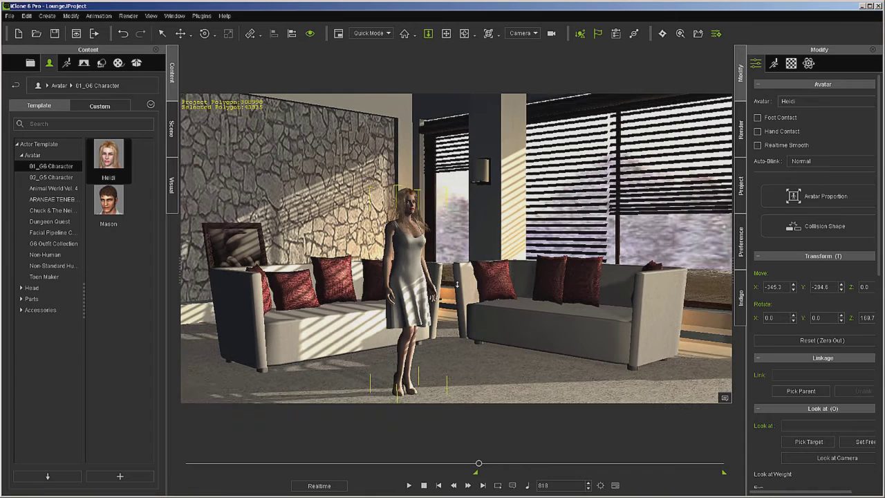
{"action": "double_click", "coordinate": [405, 288]}
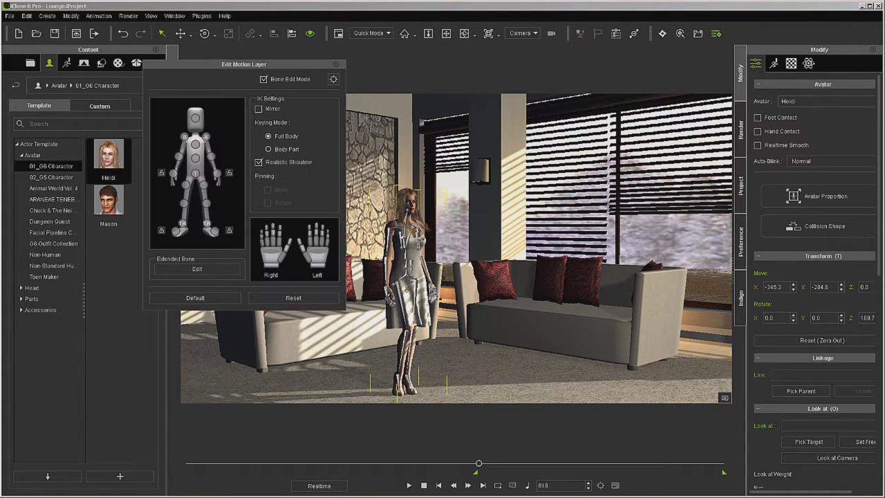
{"action": "left_click", "coordinate": [195, 173]}
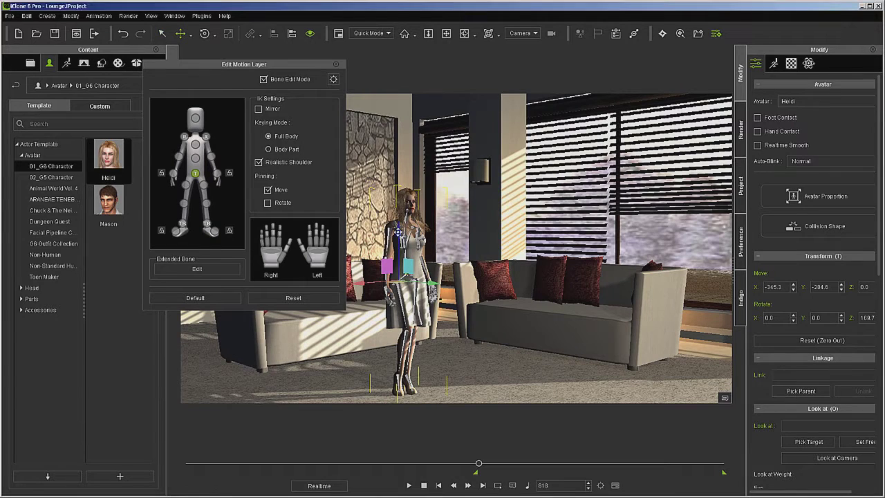
{"action": "left_click_drag", "start_coordinate": [398, 237], "coordinate": [398, 255]}
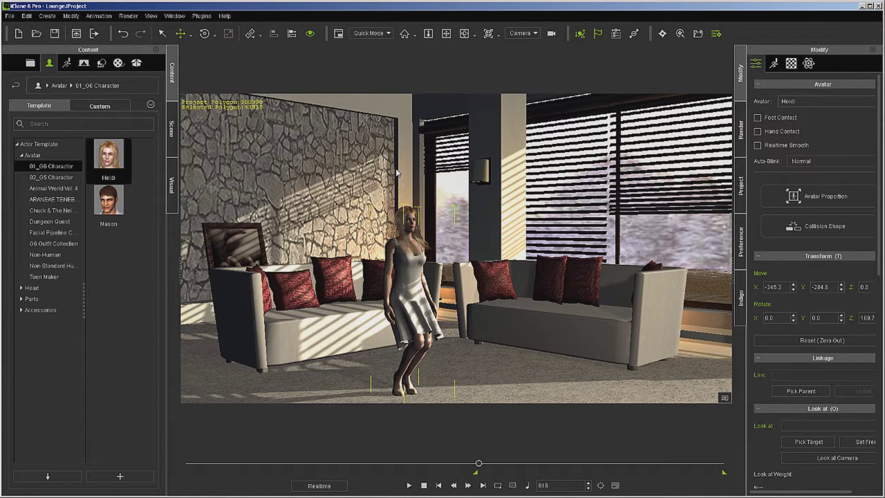
{"action": "mouse_move", "coordinate": [711, 129]}
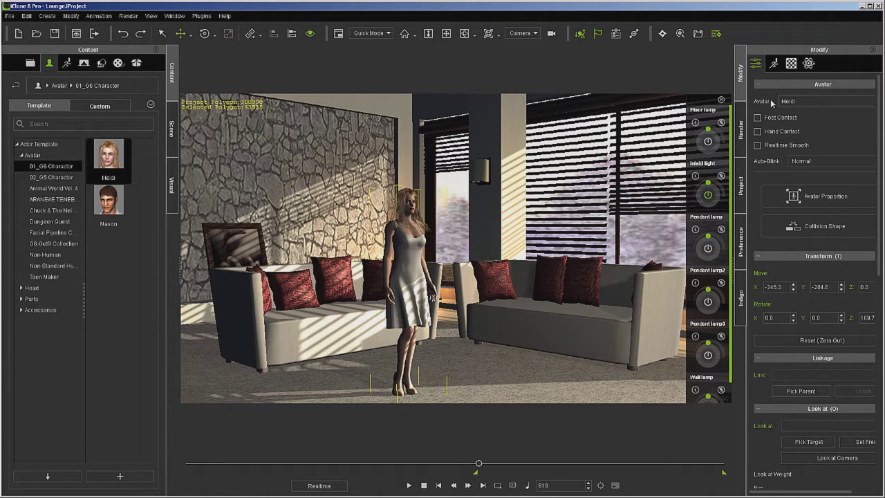
{"action": "left_click", "coordinate": [722, 101]}
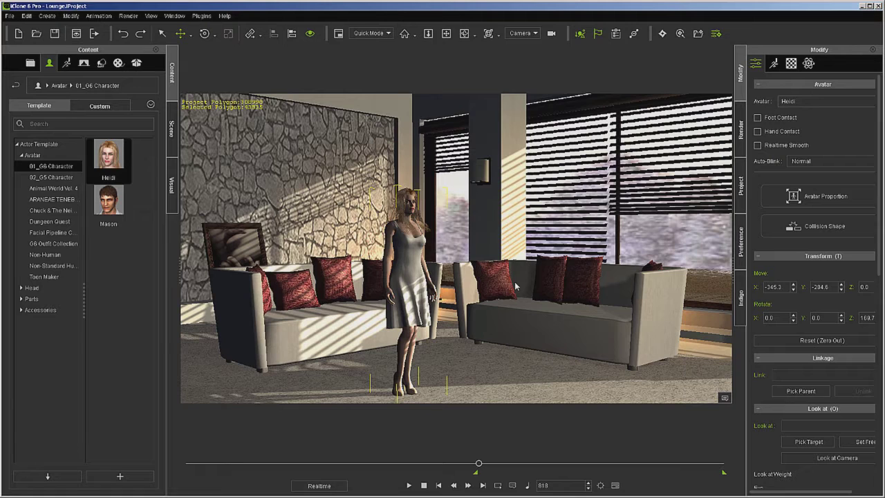
Step: Seat Heidi cross-legged on the left sofa with Stand to sit, then remove her object animation
{"action": "right_click", "coordinate": [407, 261]}
{"action": "mouse_move", "coordinate": [444, 353]}
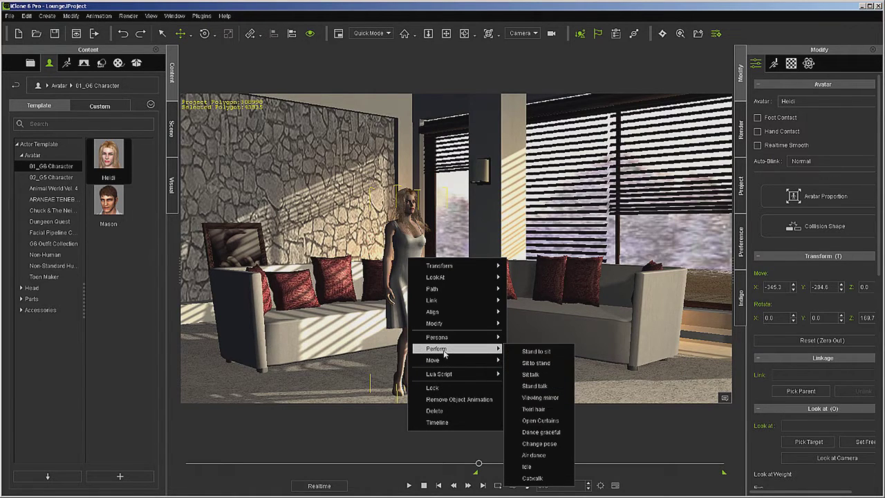
{"action": "left_click", "coordinate": [537, 352]}
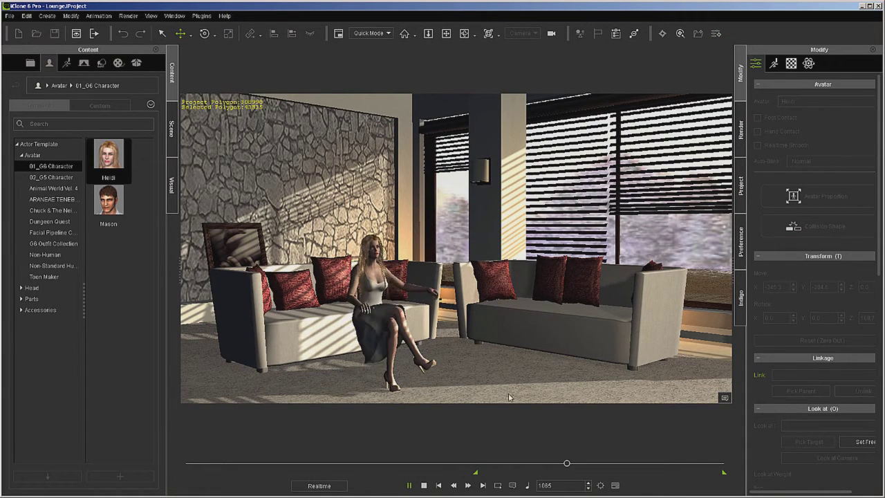
{"action": "key", "text": "space"}
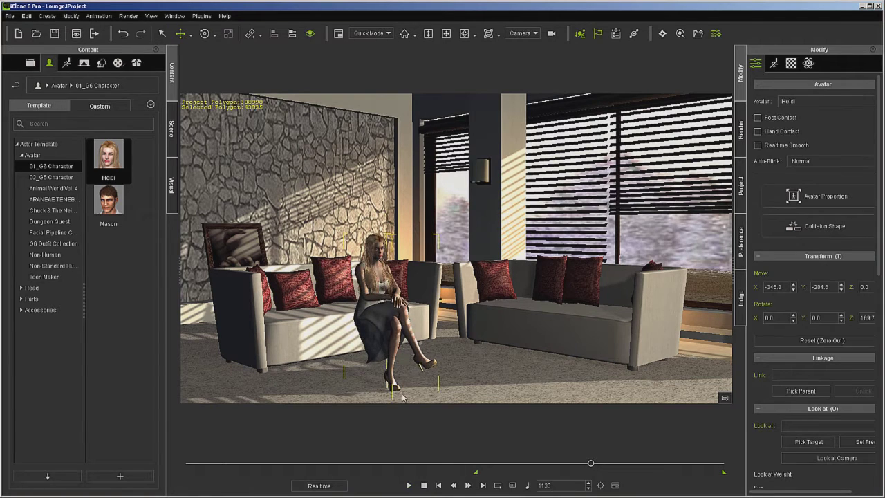
{"action": "right_click", "coordinate": [377, 301]}
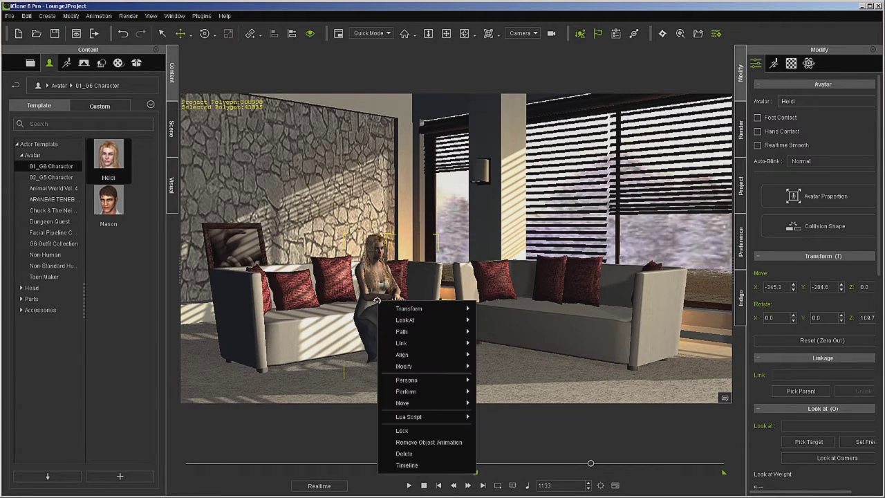
{"action": "left_click", "coordinate": [427, 443]}
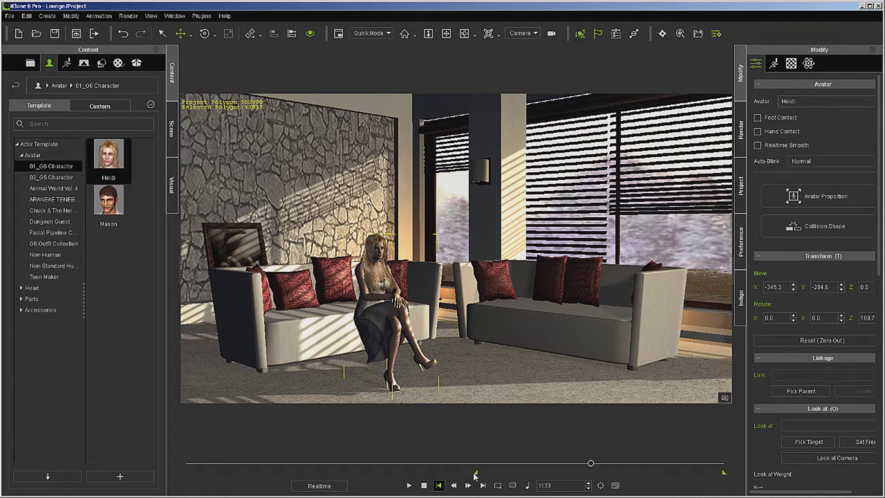
Step: Return to frame 818 and slide seated Heidi back along the sofa to about X -457.9, Y -402.7
{"action": "left_click", "coordinate": [476, 476]}
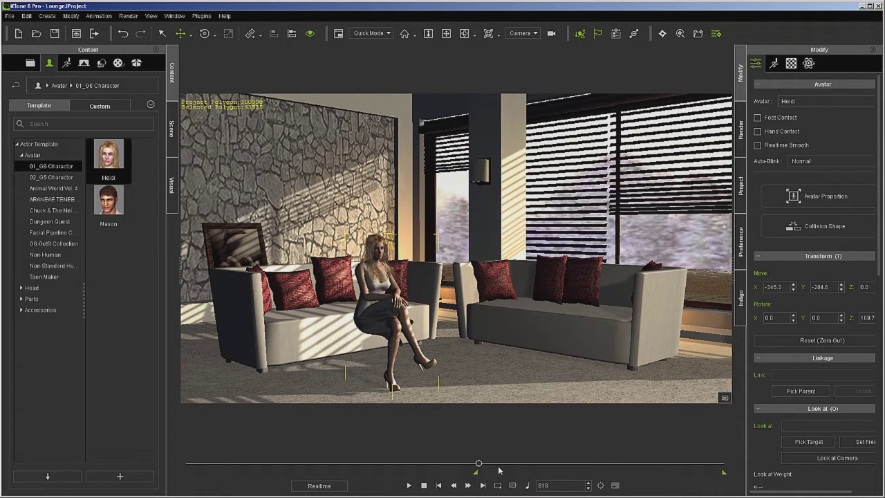
{"action": "left_click_drag", "start_coordinate": [397, 311], "coordinate": [363, 363]}
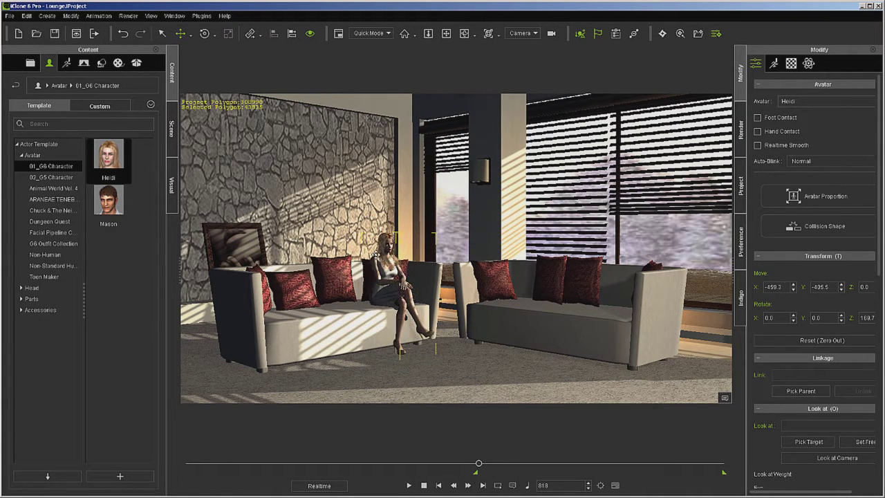
{"action": "left_click_drag", "start_coordinate": [375, 255], "coordinate": [376, 261]}
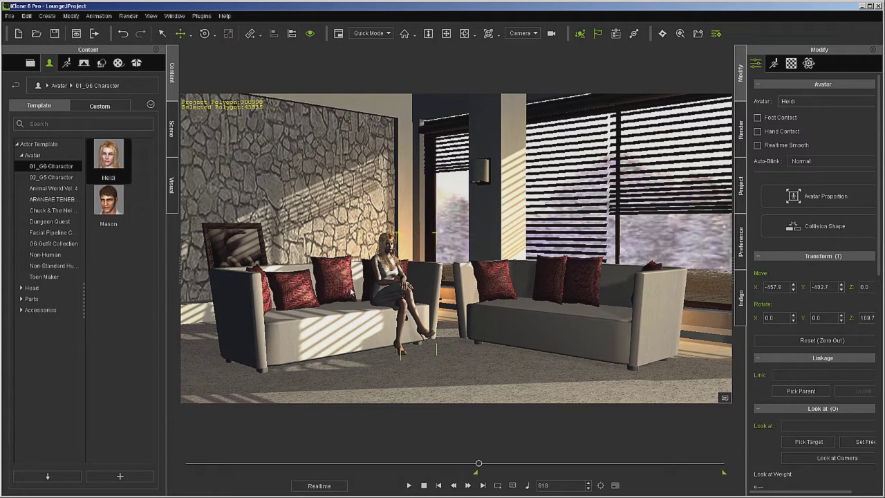
{"action": "left_click", "coordinate": [115, 204]}
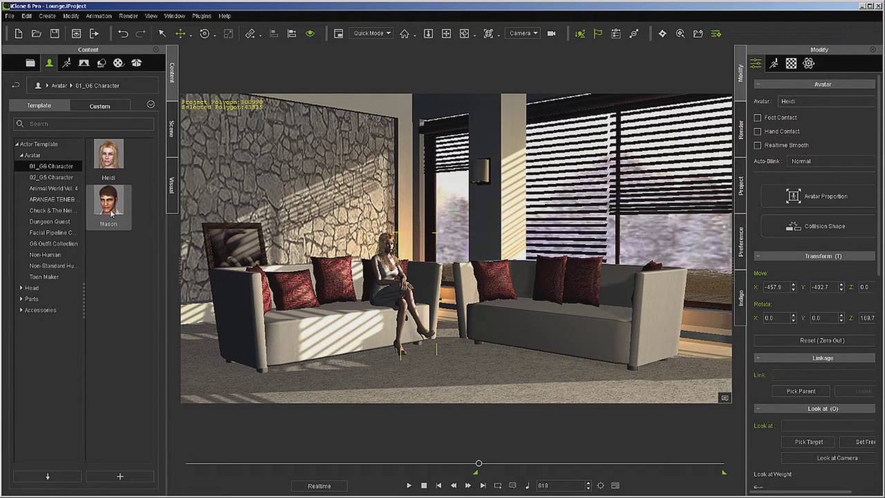
Step: Place Mason standing beside Heidi and make him look at her head
{"action": "left_click_drag", "start_coordinate": [112, 207], "coordinate": [490, 338]}
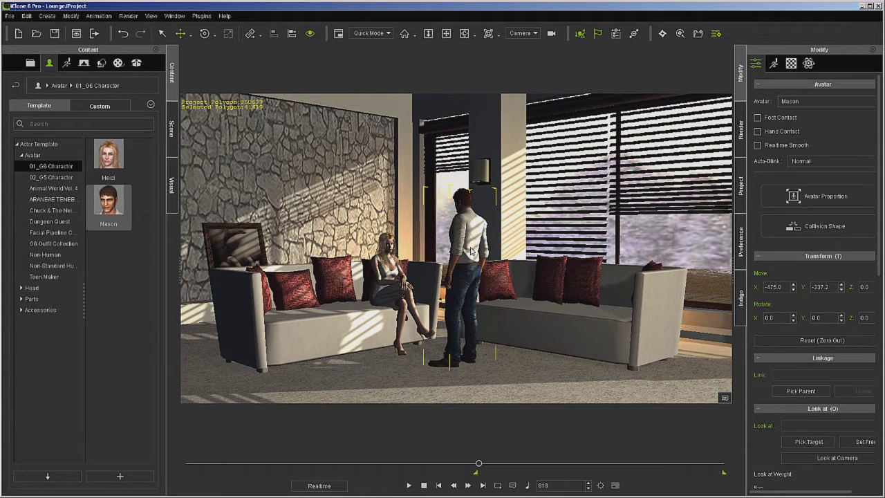
{"action": "left_click", "coordinate": [799, 443]}
{"action": "left_click", "coordinate": [374, 302]}
{"action": "scroll", "coordinate": [829, 415], "scroll_direction": "down", "scroll_amount": 2}
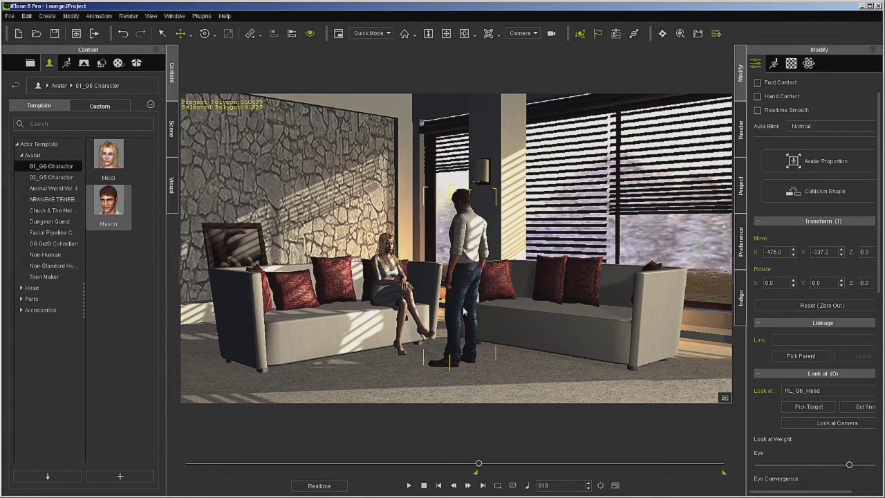
Step: Set Heidi's Look At target to Mason so she turns her head toward him
{"action": "left_click", "coordinate": [387, 277]}
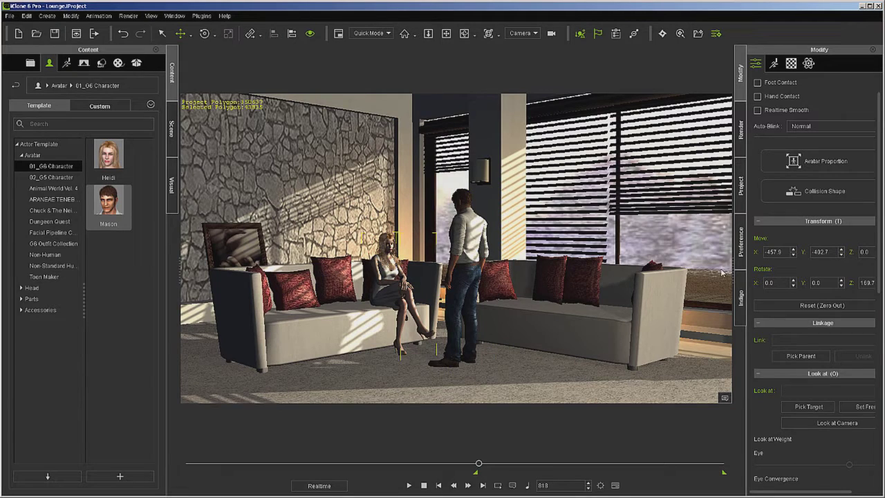
{"action": "left_click", "coordinate": [809, 406]}
{"action": "left_click", "coordinate": [461, 198]}
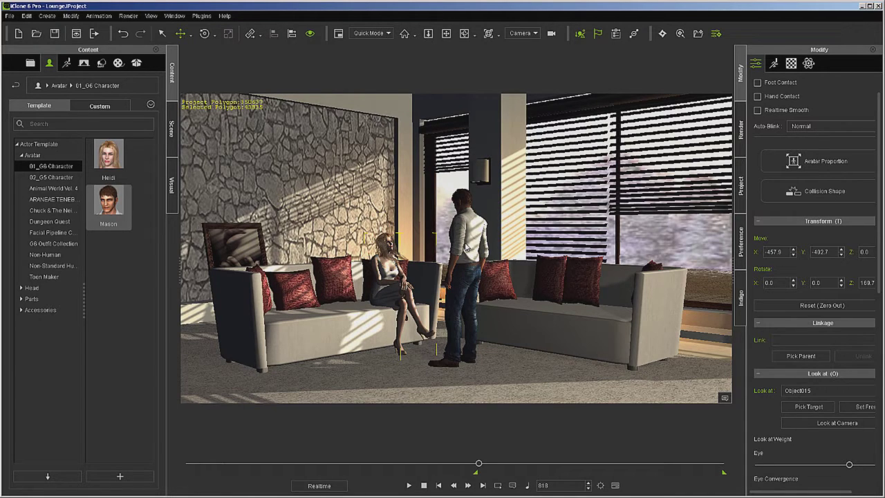
{"action": "left_click", "coordinate": [466, 244]}
{"action": "left_click", "coordinate": [387, 274]}
{"action": "left_click", "coordinate": [774, 63]}
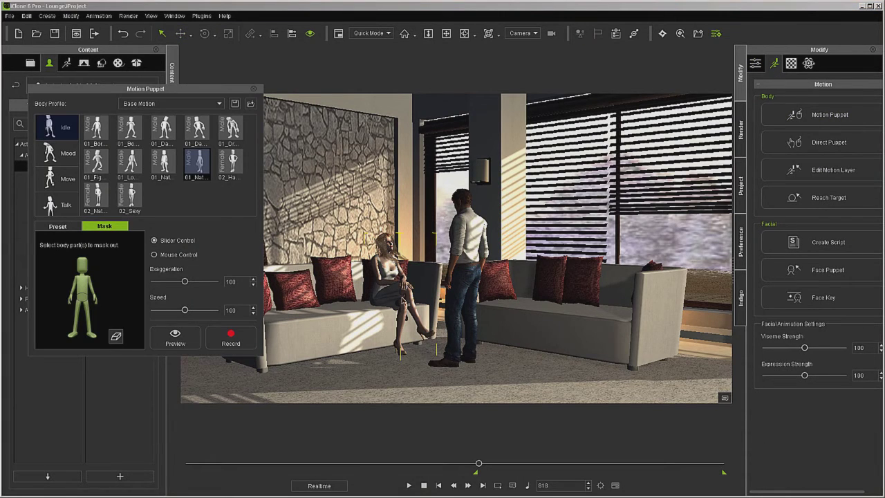
Step: Choose an idle puppet motion and mask it to the torso and head only
{"action": "left_click", "coordinate": [163, 163]}
{"action": "left_click", "coordinate": [228, 163]}
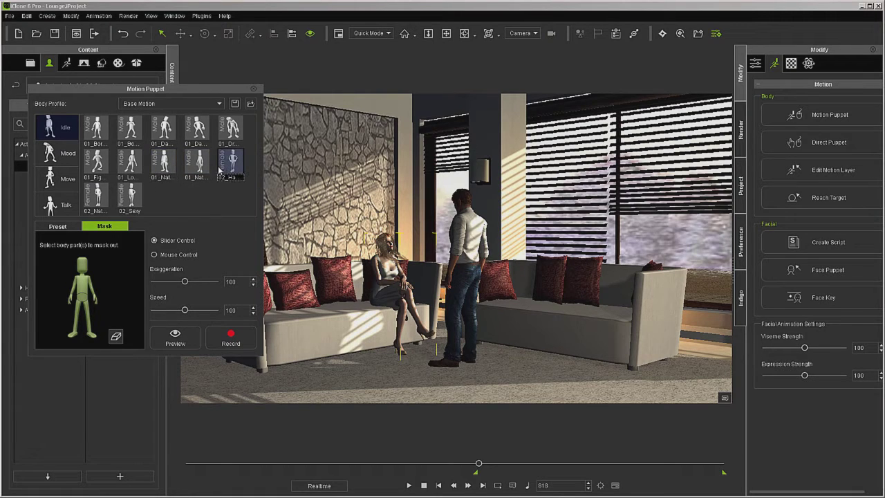
{"action": "left_click", "coordinate": [79, 228]}
{"action": "left_click", "coordinate": [94, 227]}
{"action": "left_click", "coordinate": [115, 336]}
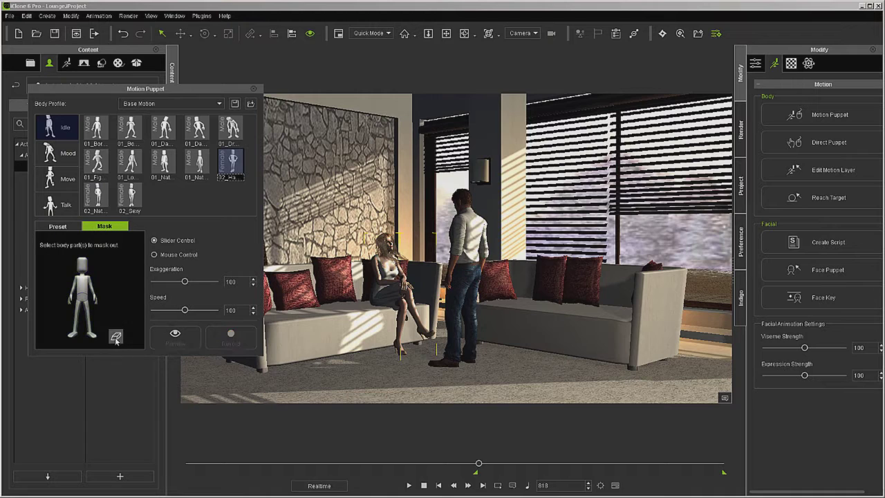
{"action": "left_click", "coordinate": [82, 287]}
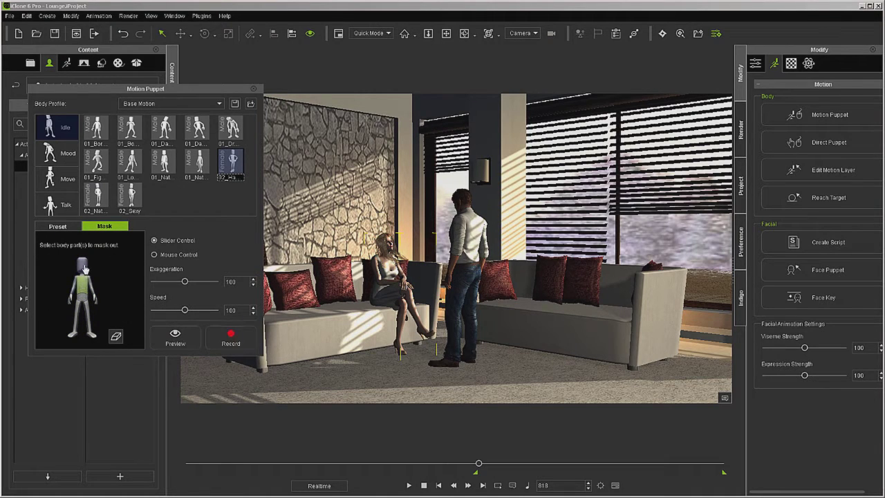
{"action": "left_click", "coordinate": [82, 265]}
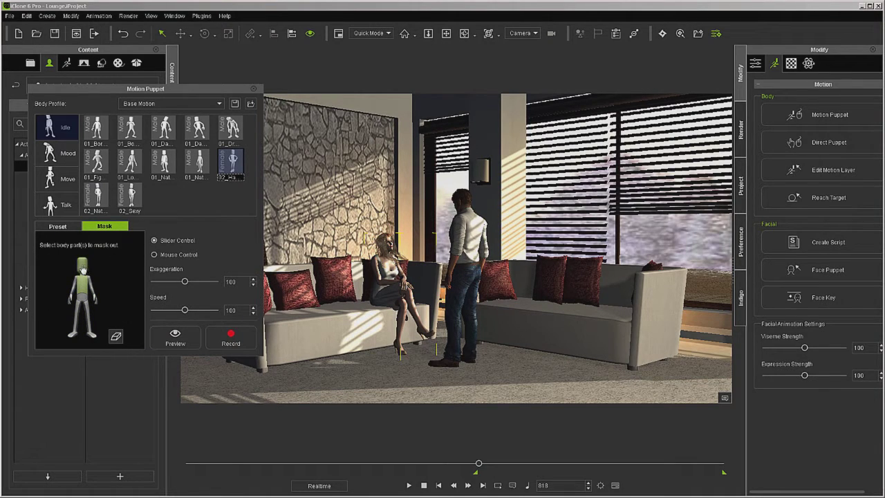
Step: Preview the masked motion, slow its speed to 52, and record it to frame 1590
{"action": "left_click", "coordinate": [176, 339]}
{"action": "key", "text": "space"}
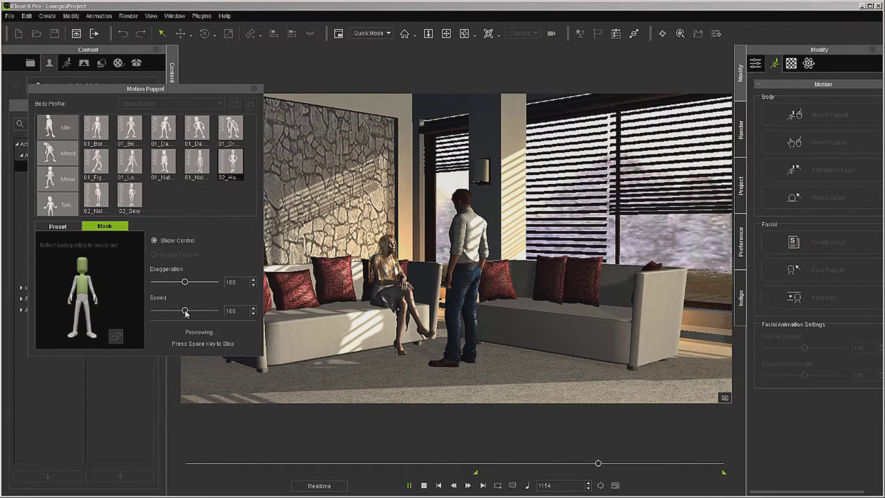
{"action": "left_click_drag", "start_coordinate": [185, 311], "coordinate": [170, 311]}
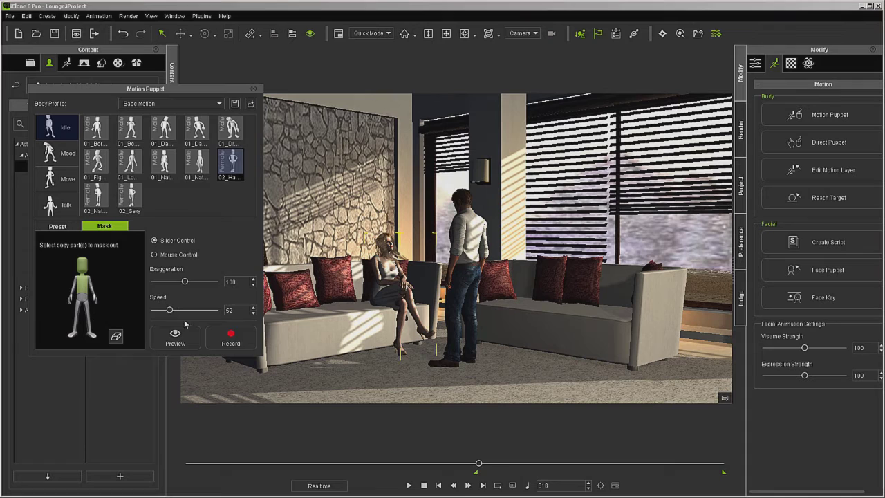
{"action": "left_click", "coordinate": [223, 341]}
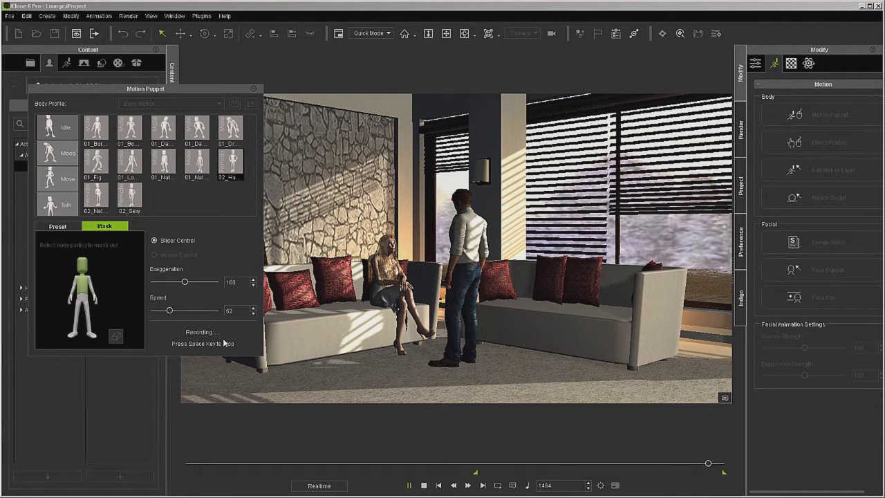
{"action": "left_click", "coordinate": [254, 90]}
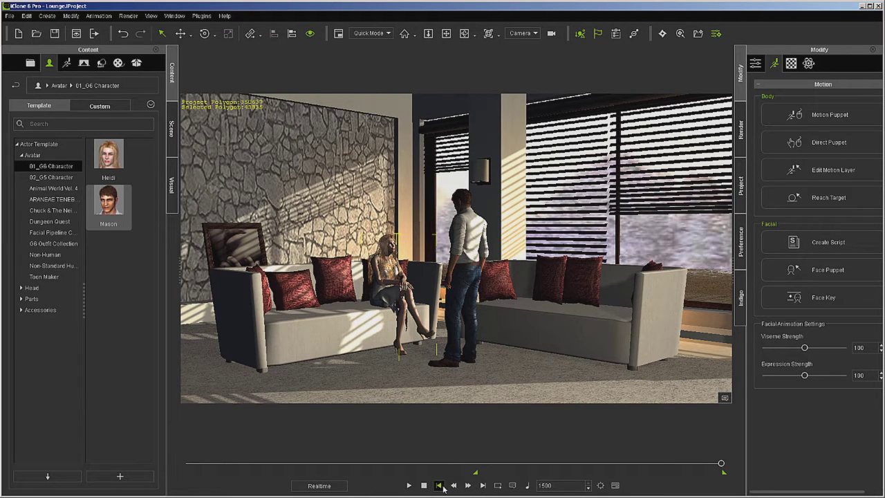
Step: Give Mason an idle puppet motion with one leg masked and preview it
{"action": "left_click", "coordinate": [470, 242]}
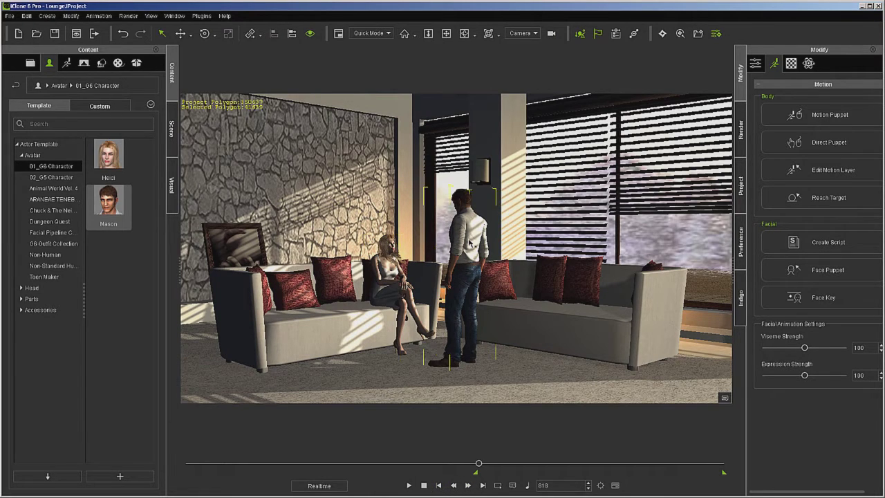
{"action": "left_click", "coordinate": [826, 116]}
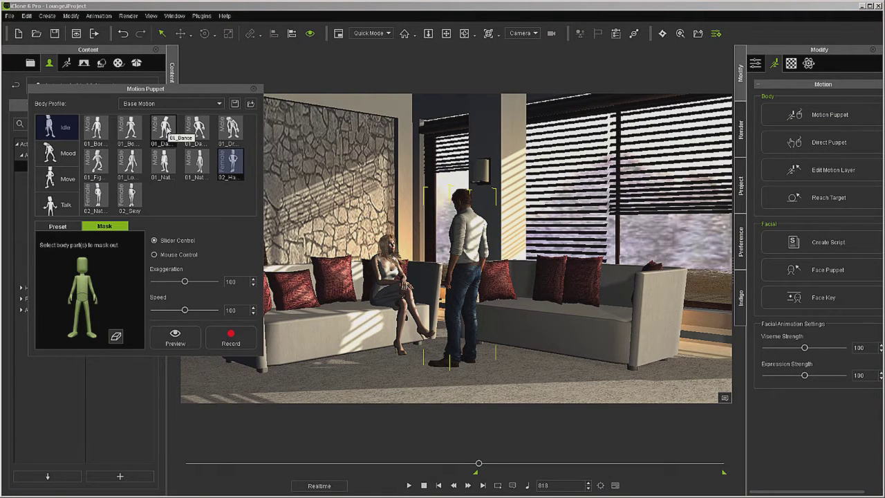
{"action": "left_click", "coordinate": [164, 163]}
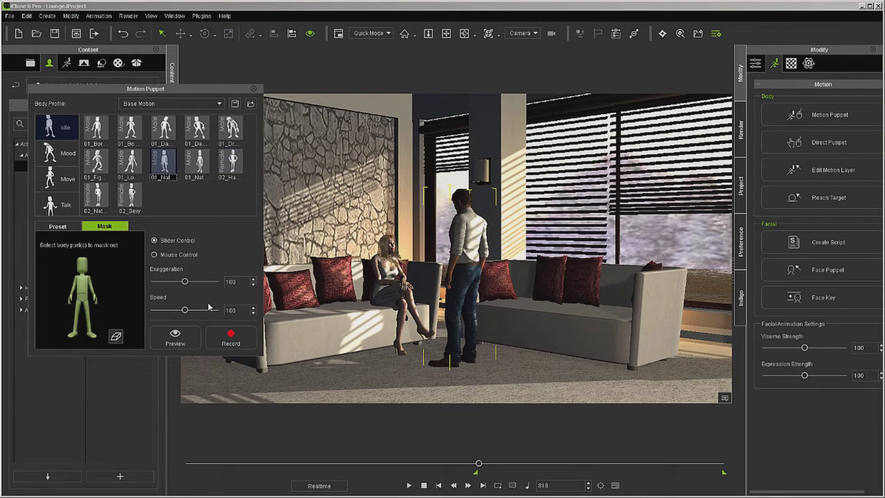
{"action": "left_click", "coordinate": [84, 306]}
{"action": "left_click", "coordinate": [174, 336]}
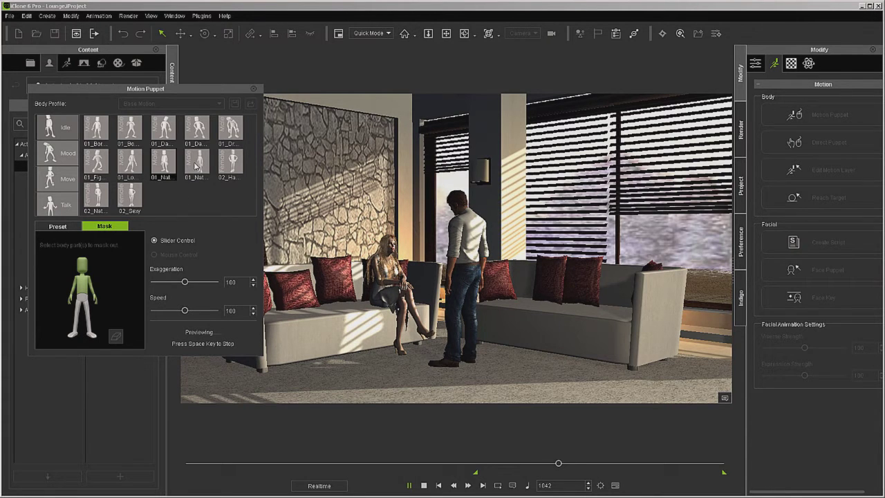
{"action": "key", "text": "space"}
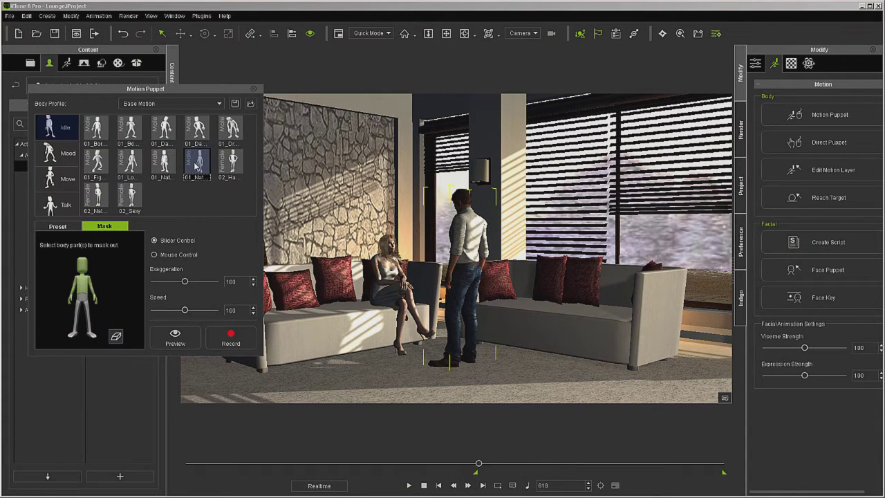
Step: Mask Mason's other leg too, preview again, and record the motion through frame 1590
{"action": "left_click", "coordinate": [76, 317]}
{"action": "left_click", "coordinate": [167, 334]}
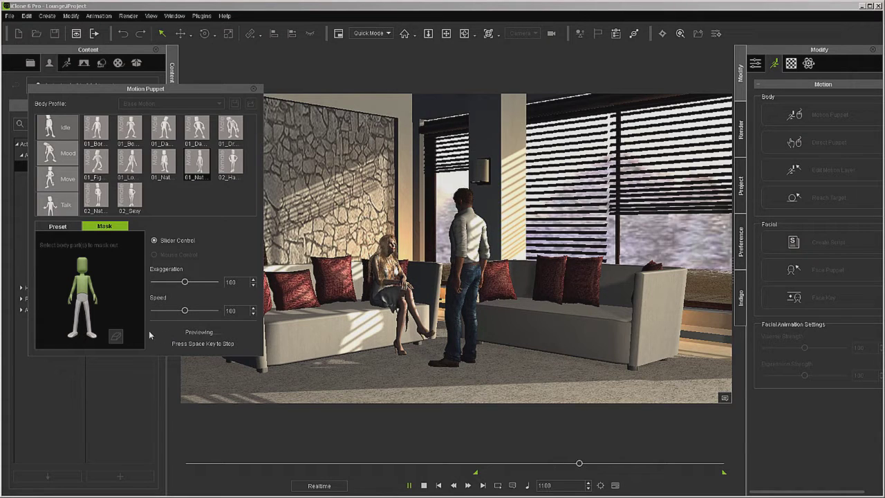
{"action": "left_click", "coordinate": [192, 341]}
{"action": "key", "text": "space"}
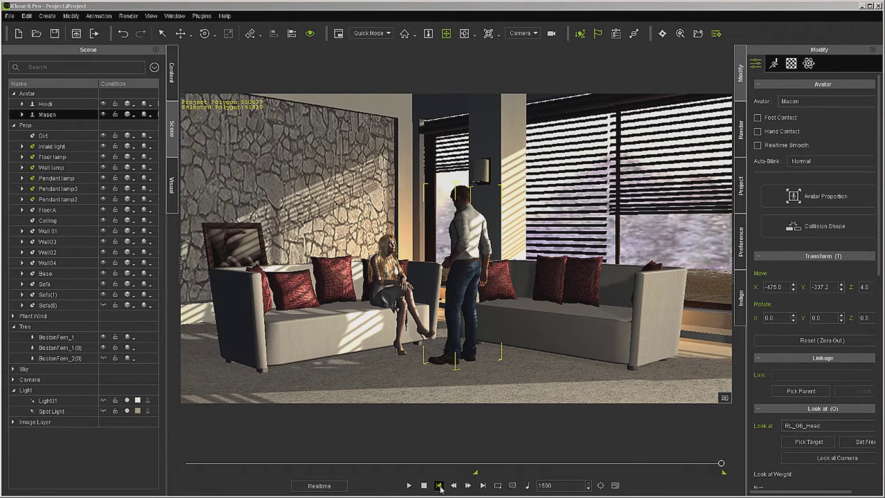
Step: Rewind to frame 818, switch to the Preview camera, and frame Mason and Heidi in close-up
{"action": "left_click", "coordinate": [439, 486]}
{"action": "left_click", "coordinate": [478, 463]}
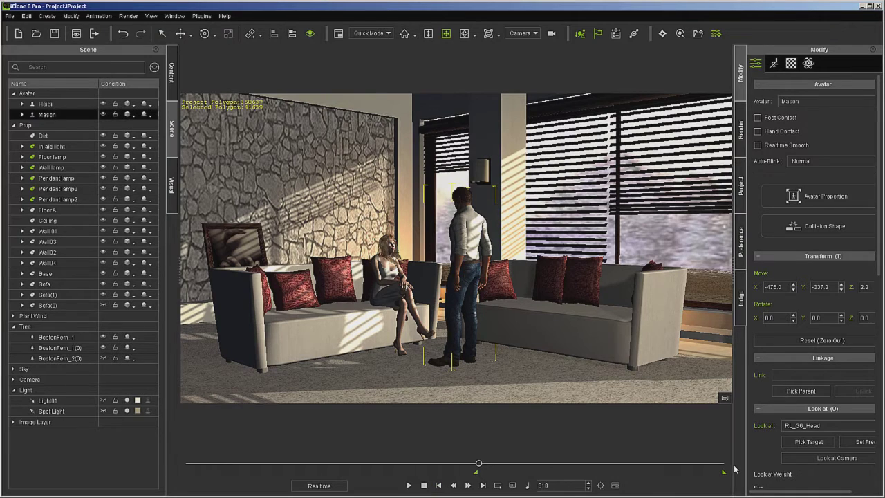
{"action": "left_click", "coordinate": [528, 38]}
{"action": "left_click", "coordinate": [524, 45]}
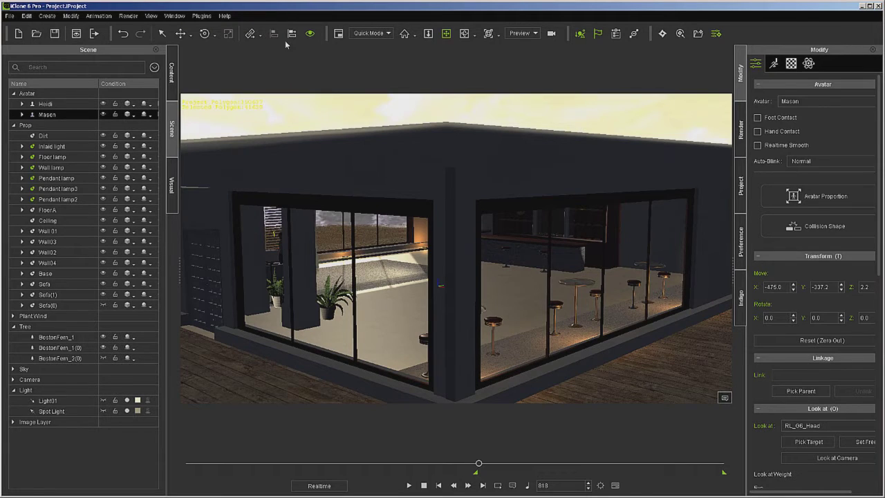
{"action": "left_click", "coordinate": [404, 36]}
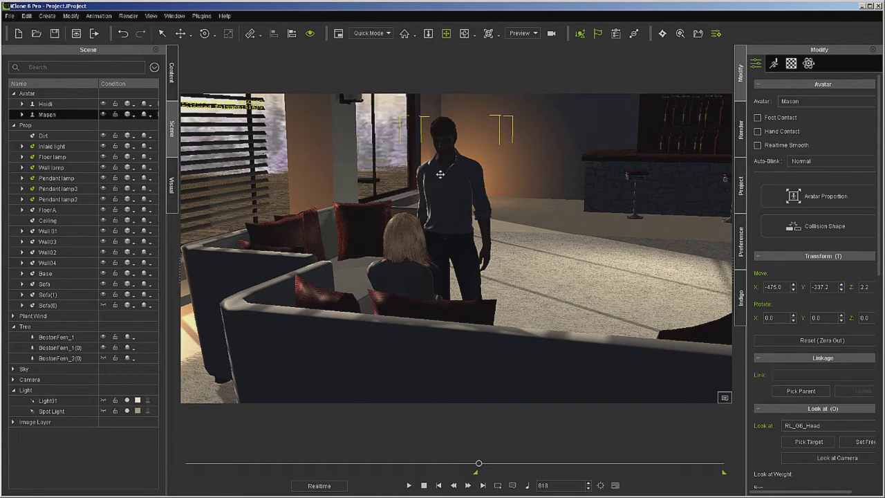
Step: Add a point light to the lounge scene from the Create > Light menu
{"action": "left_click", "coordinate": [47, 16]}
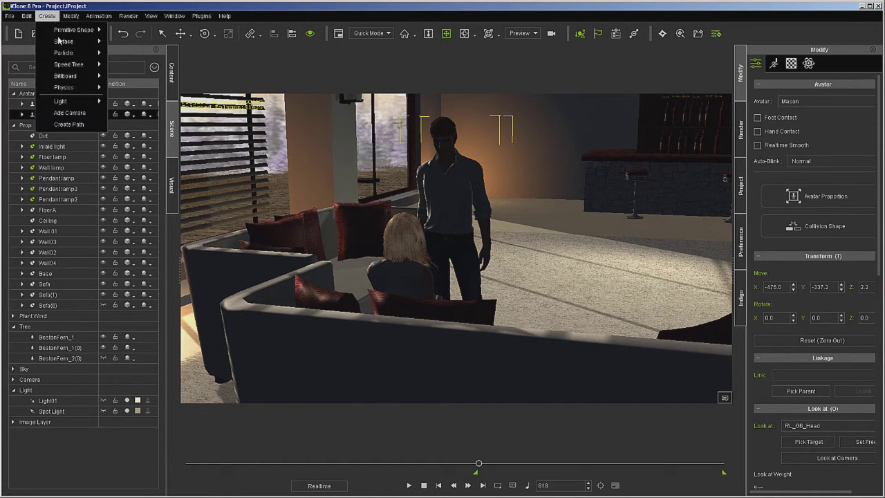
{"action": "mouse_move", "coordinate": [79, 105]}
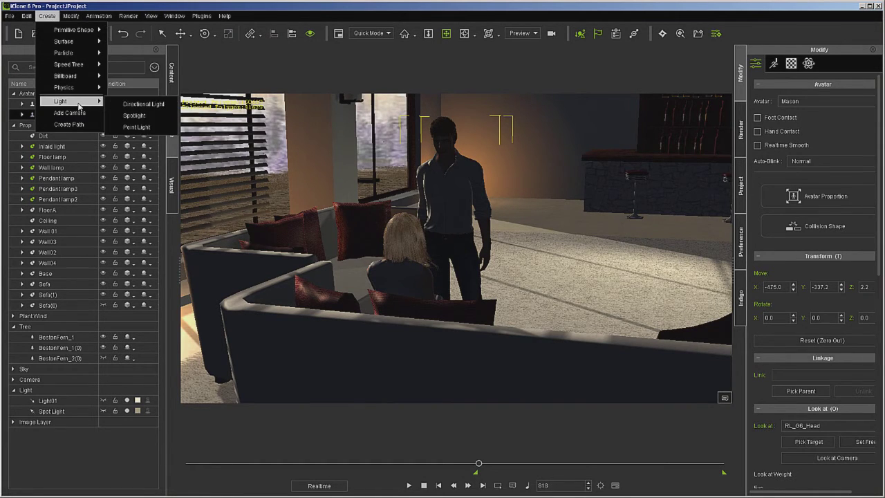
{"action": "left_click", "coordinate": [137, 127]}
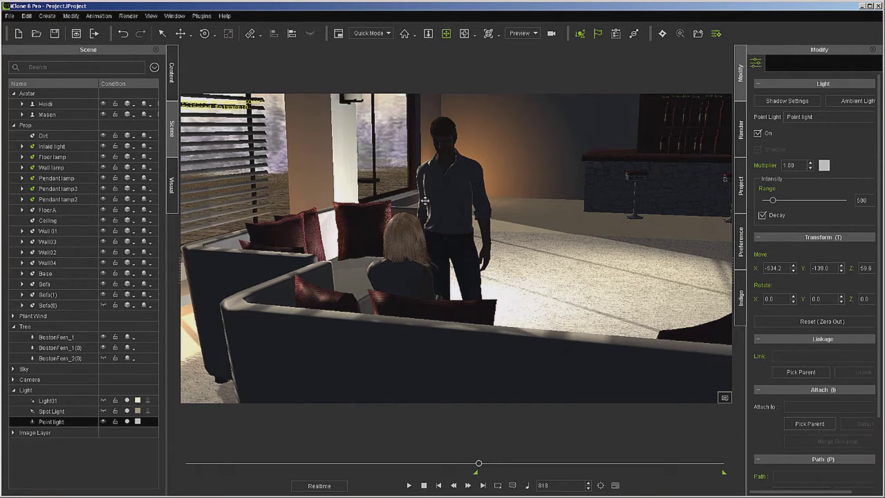
{"action": "middle_click_drag", "start_coordinate": [429, 203], "coordinate": [403, 199]}
Step: Move the point light up beside Mason's head, to about X -449.6, Y -459.2, Z 187.6
{"action": "left_click", "coordinate": [180, 33]}
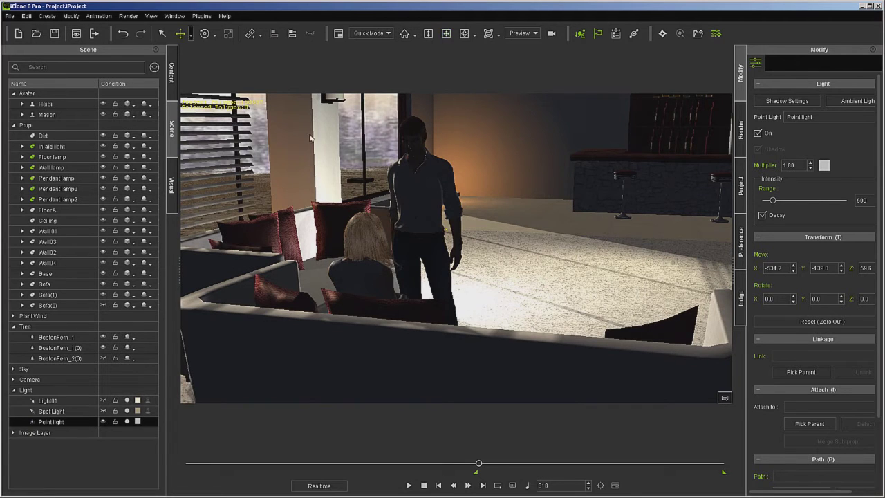
{"action": "left_click_drag", "start_coordinate": [394, 223], "coordinate": [472, 361]}
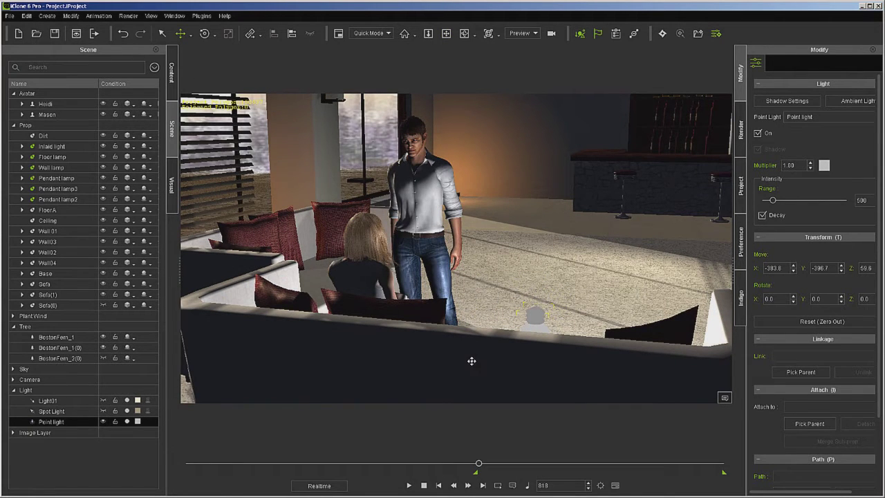
{"action": "right_click_drag", "start_coordinate": [470, 292], "coordinate": [477, 215]}
{"action": "left_click_drag", "start_coordinate": [477, 214], "coordinate": [450, 200]}
{"action": "right_click_drag", "start_coordinate": [442, 209], "coordinate": [432, 198]}
{"action": "left_click_drag", "start_coordinate": [432, 197], "coordinate": [409, 207]}
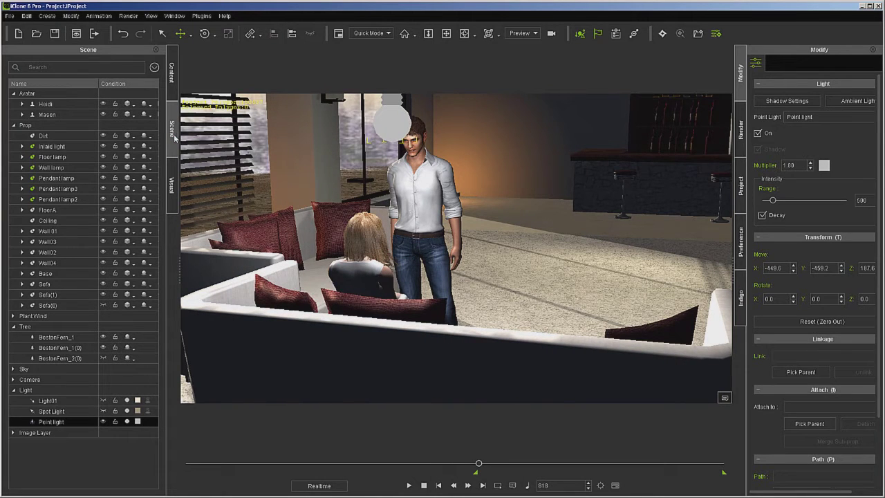
Step: Hide and re-show the point light, then select Mason
{"action": "left_click", "coordinate": [103, 421]}
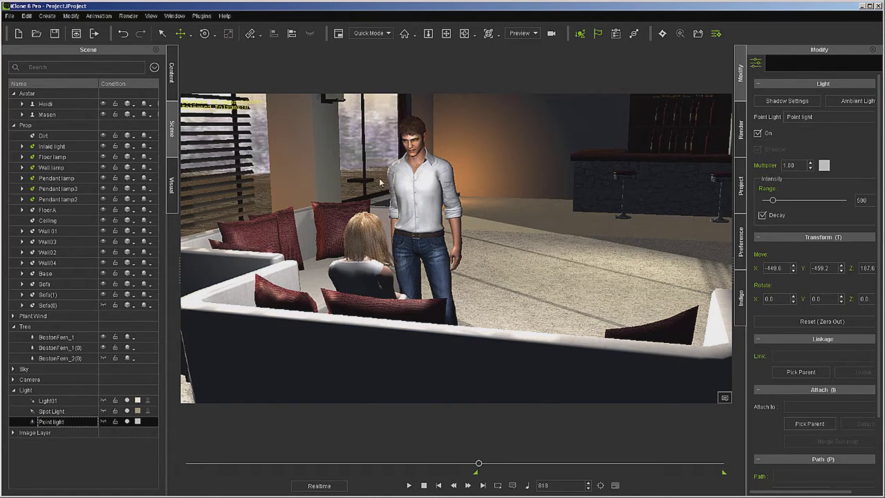
{"action": "left_click", "coordinate": [103, 421]}
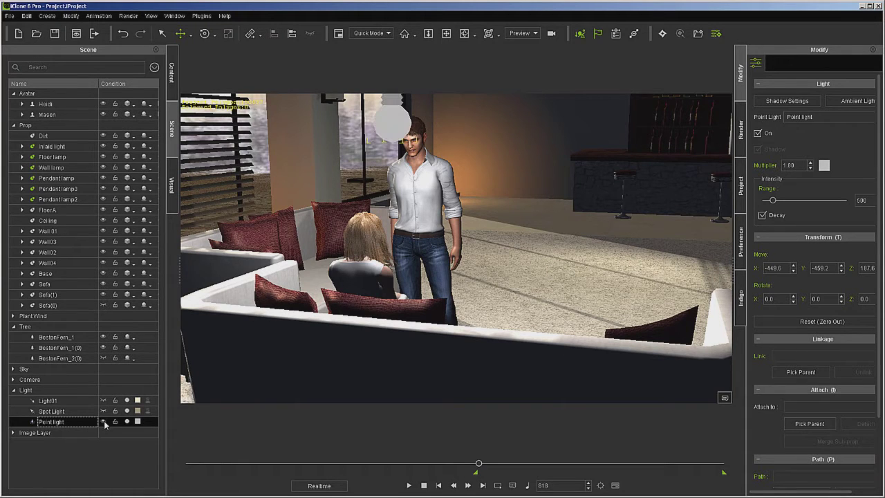
{"action": "left_click", "coordinate": [420, 188]}
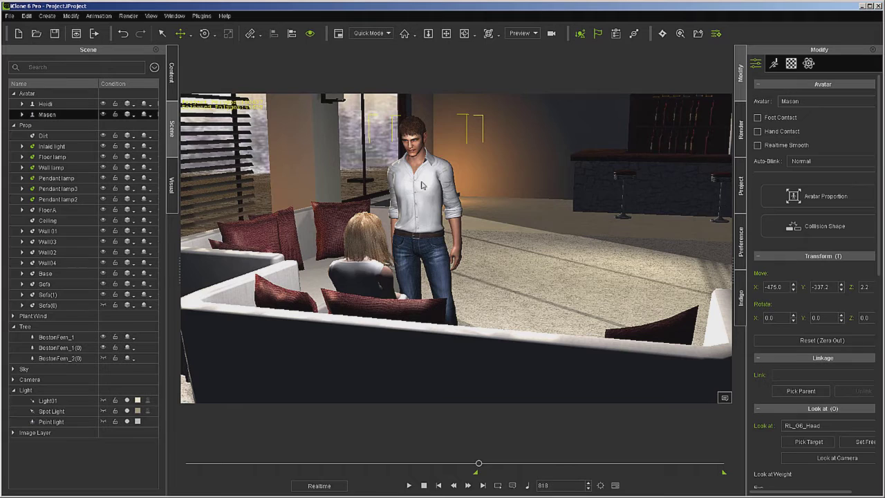
Step: Create Mason's lip-sync script from the life2.wav wave file and play the scene back
{"action": "left_click", "coordinate": [774, 63]}
{"action": "left_click", "coordinate": [820, 242]}
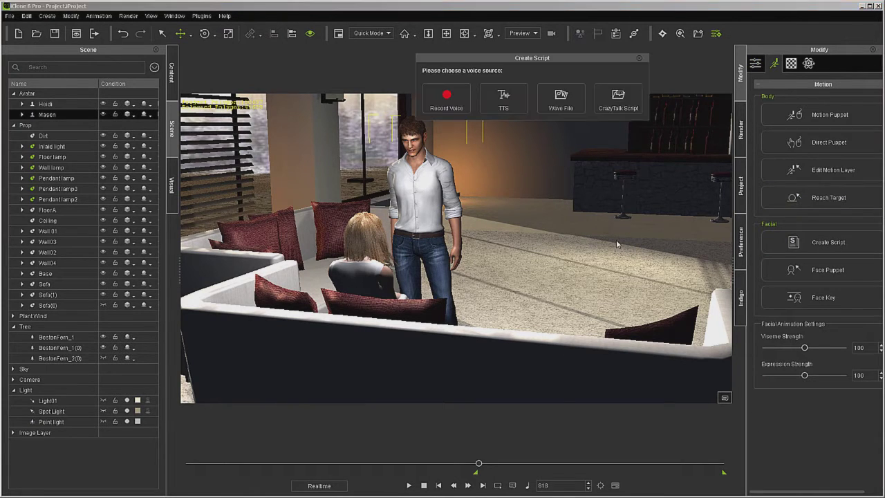
{"action": "left_click", "coordinate": [560, 96]}
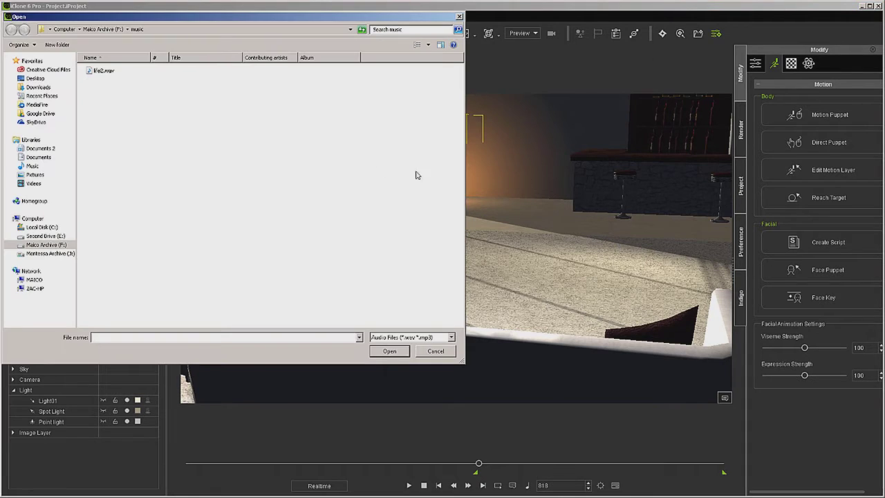
{"action": "double_click", "coordinate": [106, 72]}
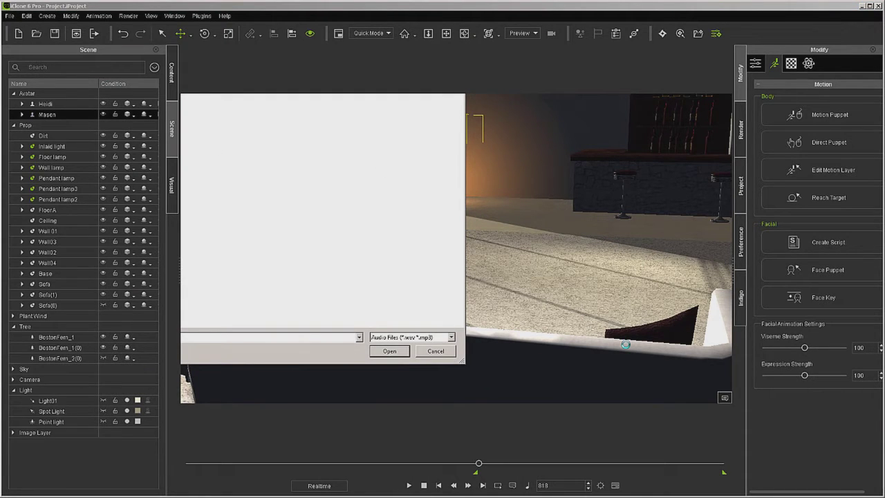
{"action": "key", "text": "space"}
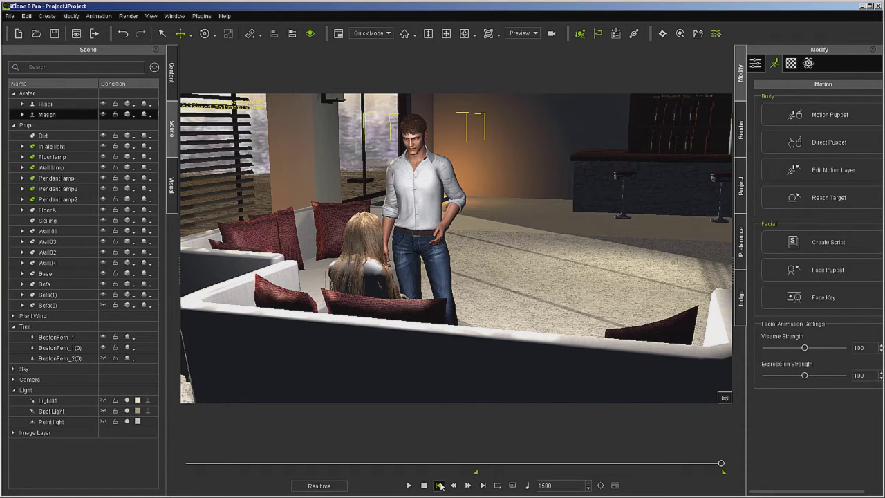
Step: Filter the timeline to only Mason's Viseme track, expanded into its Voice and Lips rows
{"action": "left_click", "coordinate": [615, 485]}
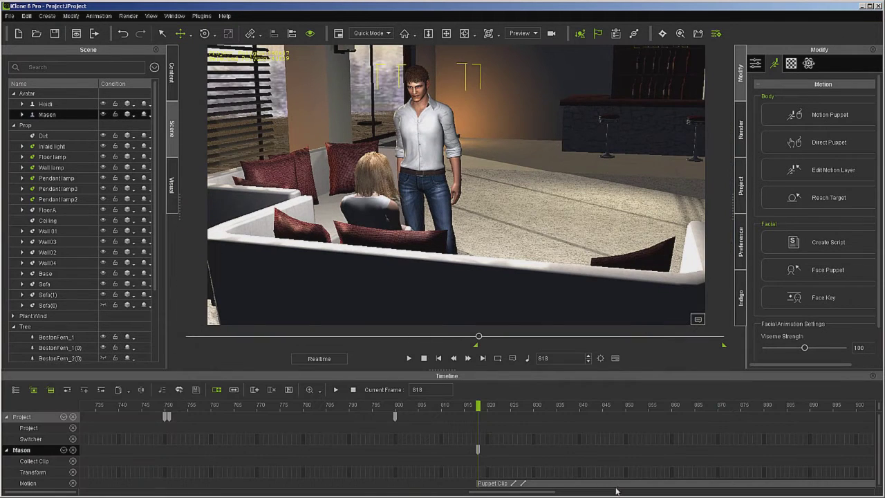
{"action": "left_click", "coordinate": [73, 417]}
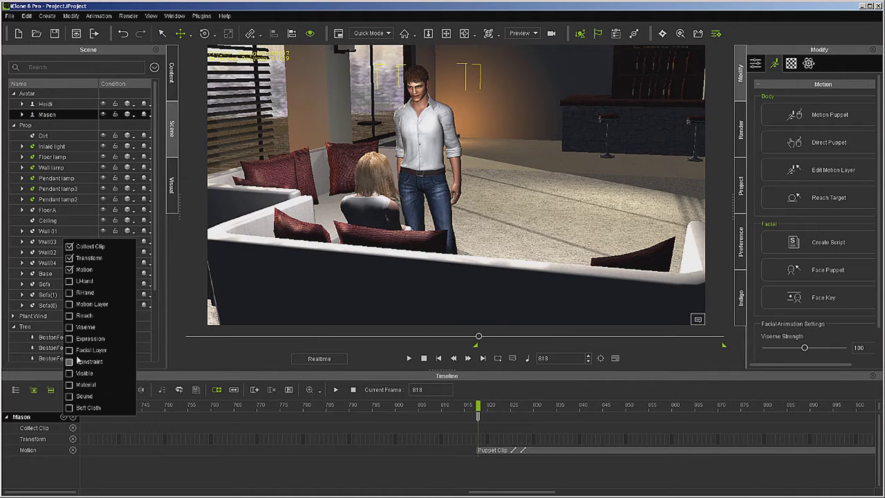
{"action": "left_click", "coordinate": [69, 327]}
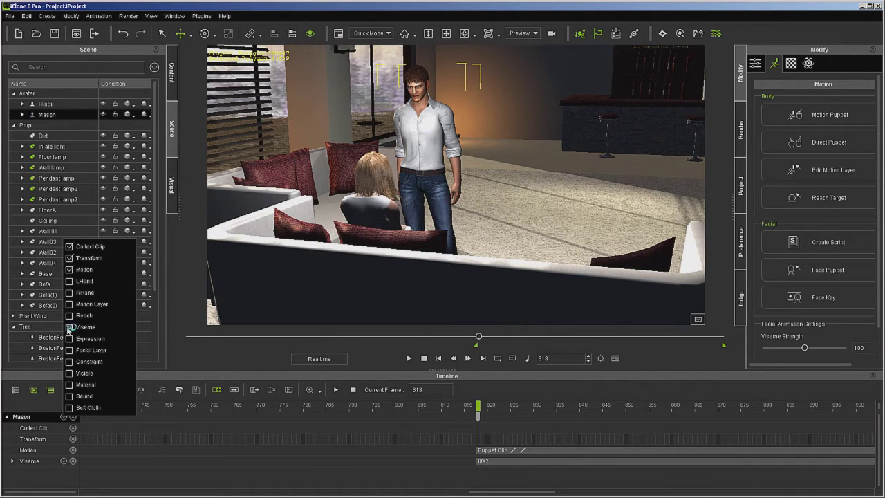
{"action": "left_click", "coordinate": [74, 428]}
{"action": "left_click", "coordinate": [74, 428]}
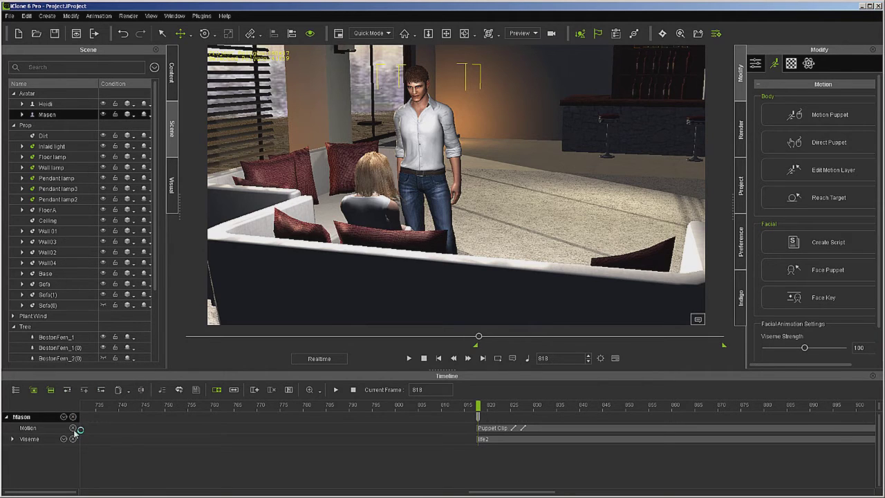
{"action": "left_click", "coordinate": [73, 428]}
{"action": "left_click", "coordinate": [13, 428]}
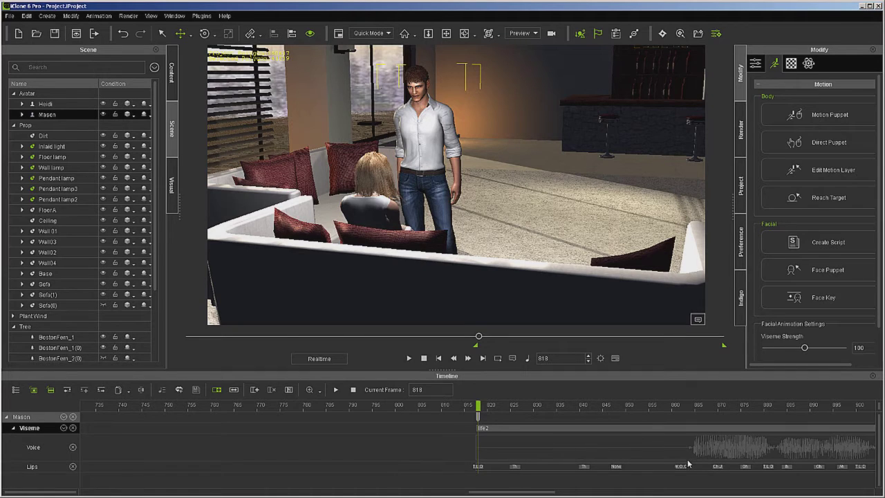
Step: Shift Mason's lip keys later so one lines up with the voice start at frame 865
{"action": "left_click", "coordinate": [470, 468]}
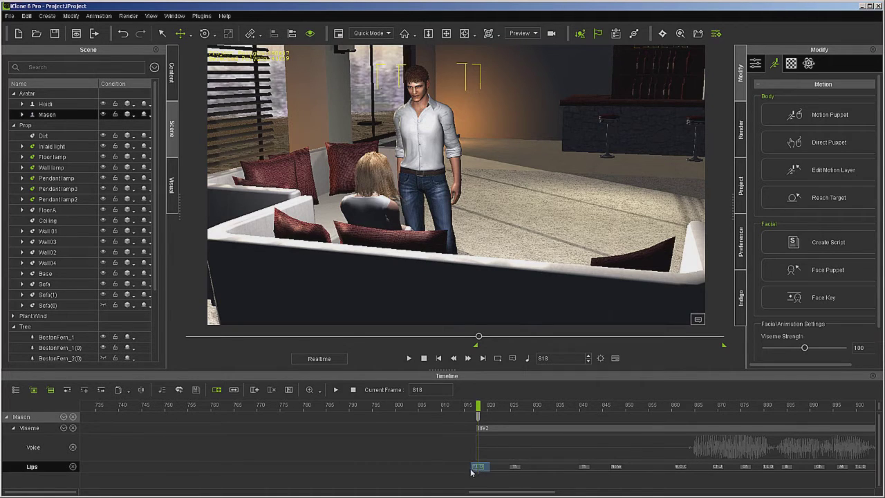
{"action": "left_click_drag", "start_coordinate": [470, 468], "coordinate": [509, 484]}
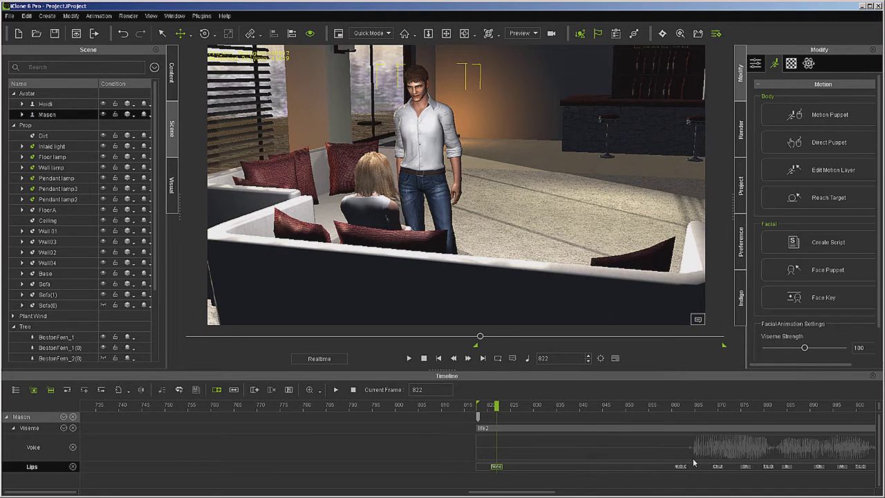
{"action": "left_click", "coordinate": [694, 462]}
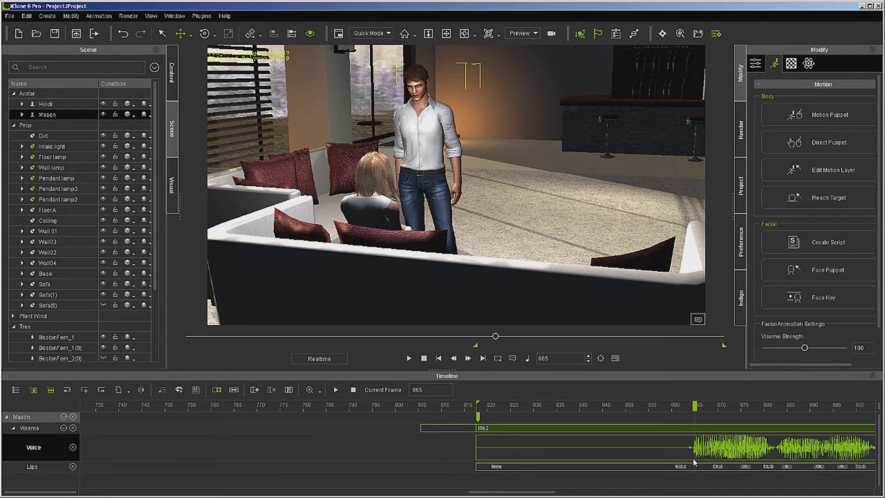
{"action": "left_click", "coordinate": [682, 468]}
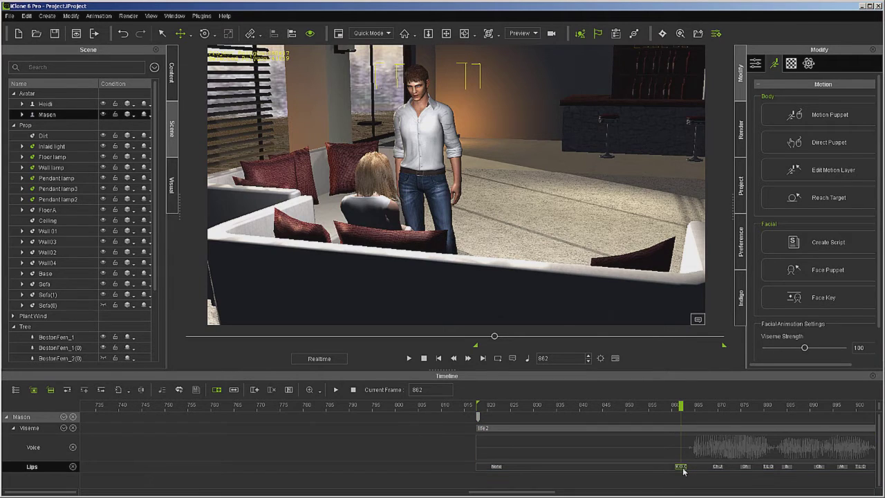
{"action": "left_click_drag", "start_coordinate": [683, 470], "coordinate": [696, 470]}
Step: Give the voice-start lip key the Th mouth shape, then close the Lips Editor and timeline
{"action": "double_click", "coordinate": [694, 470]}
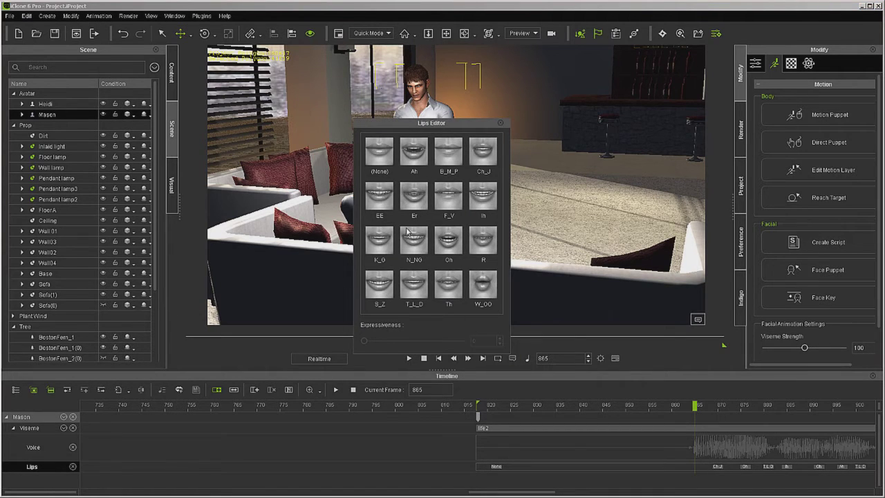
{"action": "left_click", "coordinate": [449, 290]}
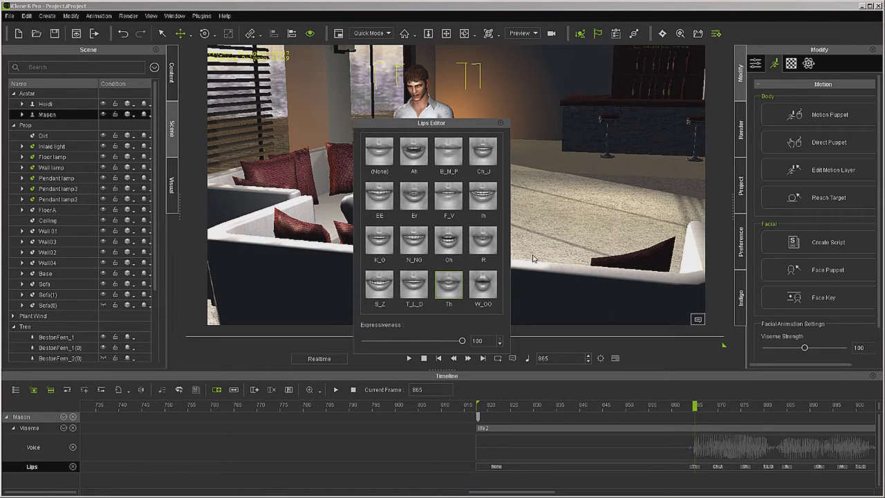
{"action": "left_click", "coordinate": [501, 122]}
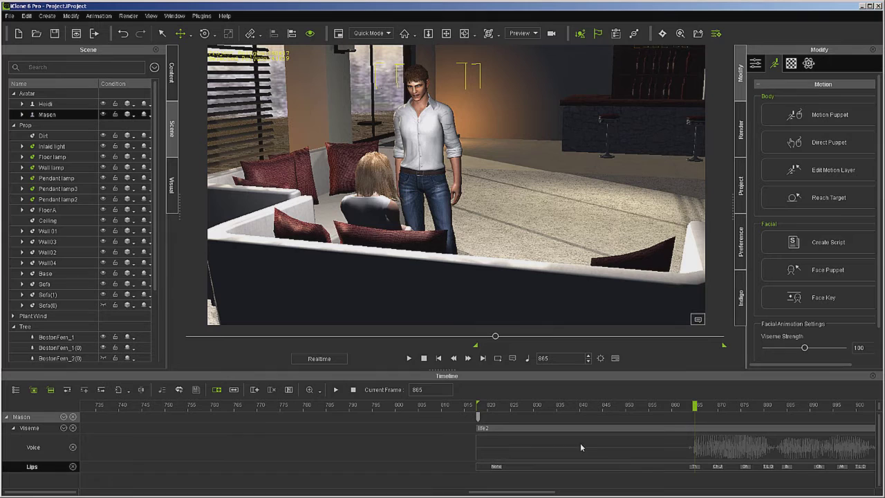
{"action": "left_click", "coordinate": [872, 376]}
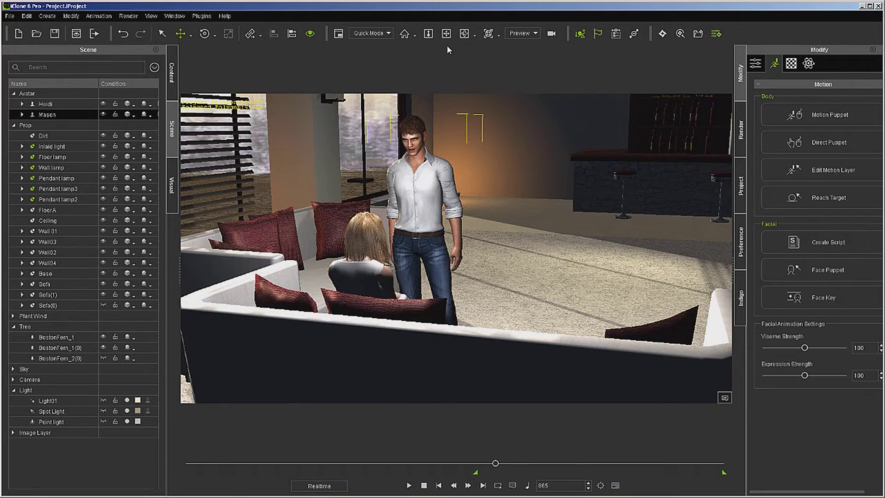
Step: Switch the viewport to the Camera view, rewind to frame 818, and show the Visual settings
{"action": "left_click", "coordinate": [523, 33]}
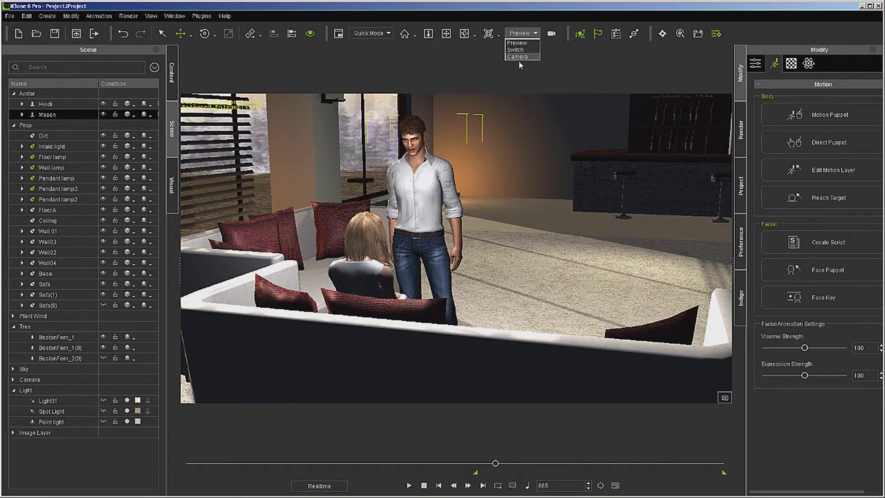
{"action": "left_click", "coordinate": [519, 57]}
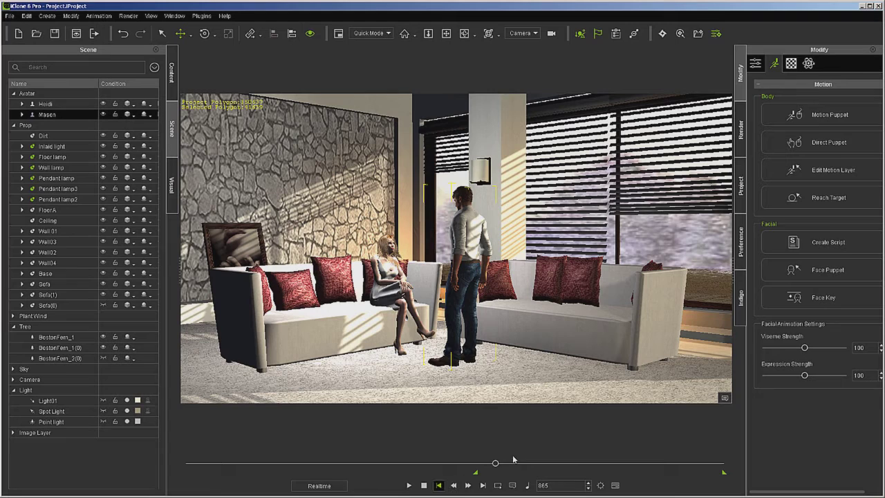
{"action": "scroll", "coordinate": [513, 459], "scroll_direction": "down", "scroll_amount": 2}
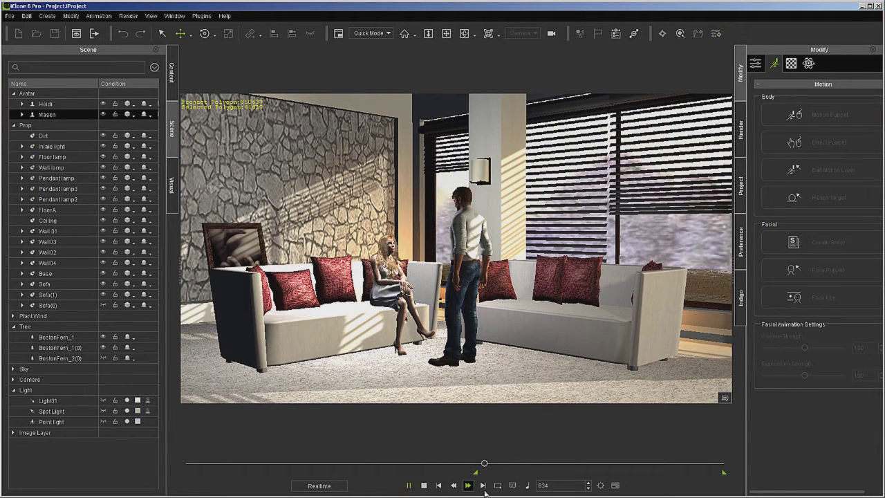
{"action": "left_click", "coordinate": [171, 185]}
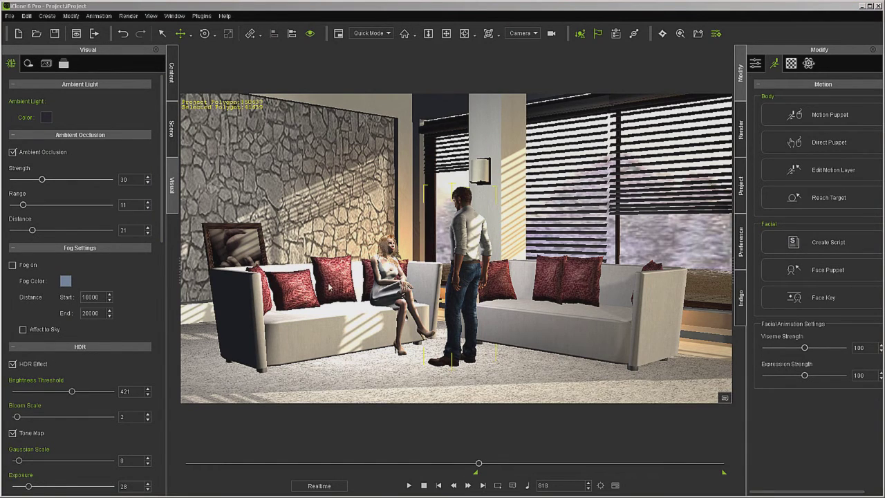
Step: In the Indigo tab, disable the first point light, set supersampling factor 4 and GPU Acceleration tracing
{"action": "left_click", "coordinate": [740, 297]}
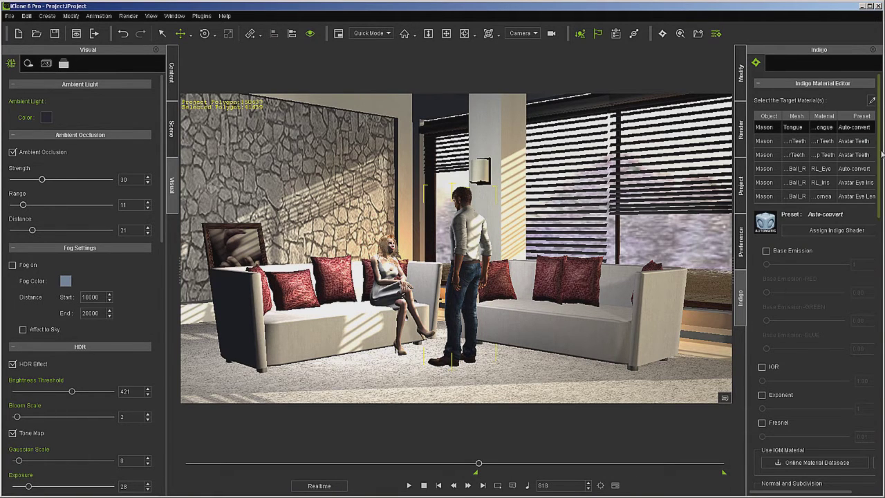
{"action": "left_click_drag", "start_coordinate": [879, 156], "coordinate": [878, 336]}
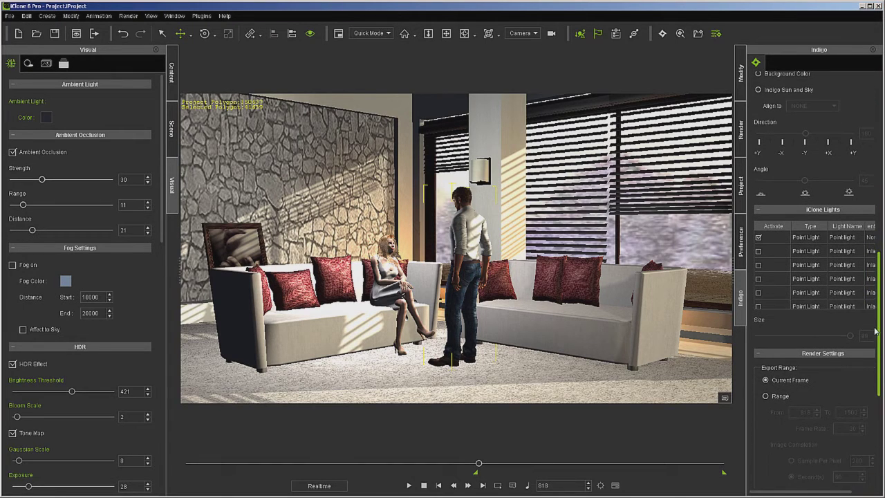
{"action": "left_click", "coordinate": [759, 238]}
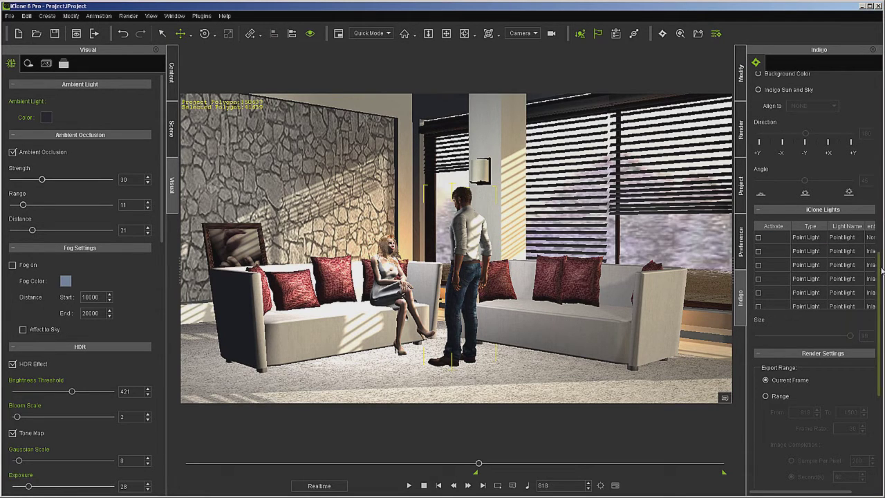
{"action": "left_click_drag", "start_coordinate": [880, 273], "coordinate": [878, 332]}
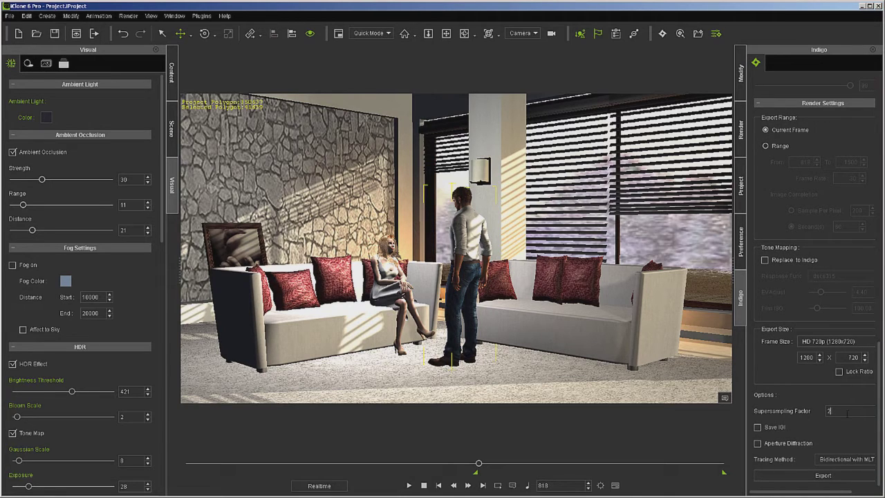
{"action": "left_click", "coordinate": [840, 461]}
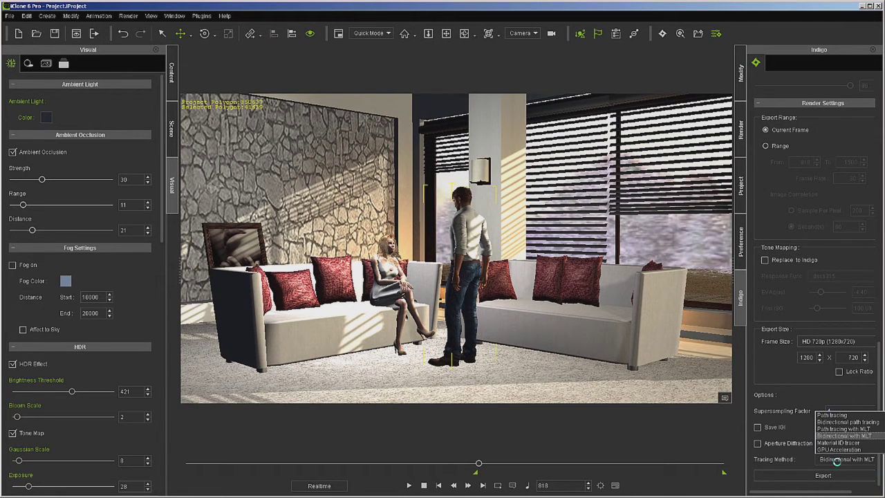
{"action": "left_click", "coordinate": [837, 449]}
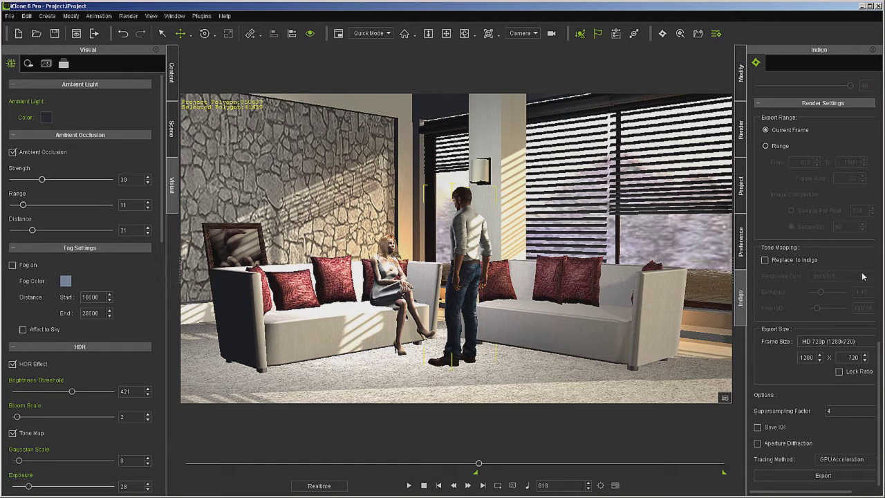
{"action": "left_click_drag", "start_coordinate": [879, 363], "coordinate": [876, 83]}
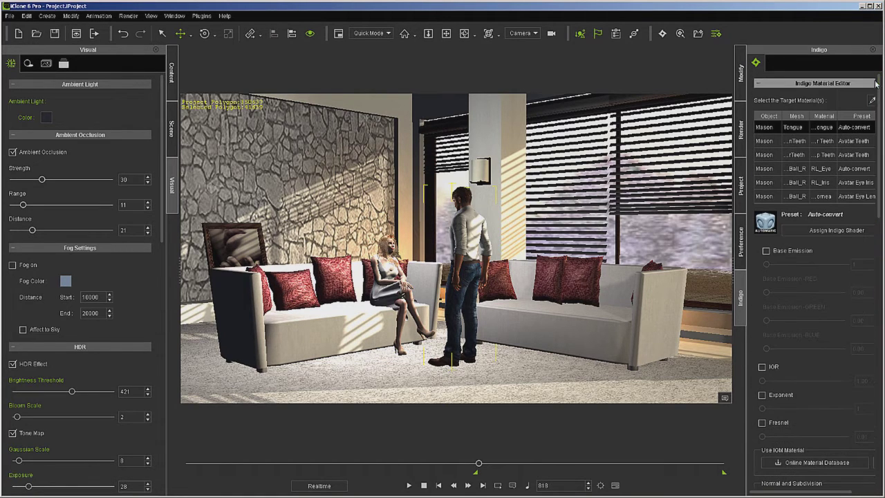
Step: Send the lounge scene to Indigo Renderer for a 1280×720 still render
{"action": "left_click", "coordinate": [662, 34]}
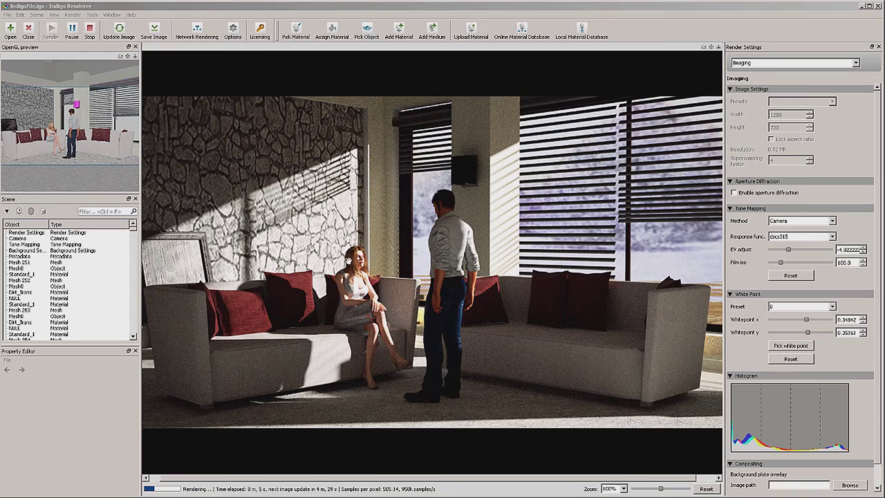
Step: Stop the render and compare Reinhard and Linear tone mapping, ending on Reinhard
{"action": "left_click", "coordinate": [91, 28]}
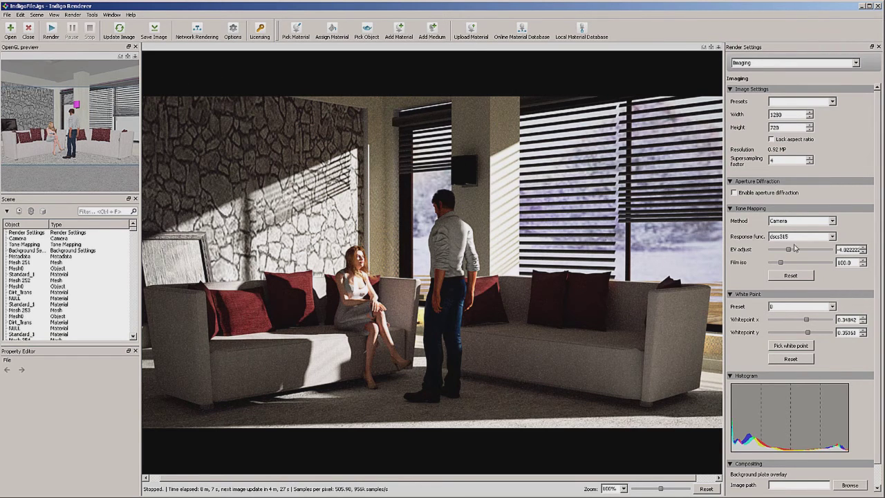
{"action": "left_click", "coordinate": [833, 221]}
{"action": "left_click", "coordinate": [795, 235]}
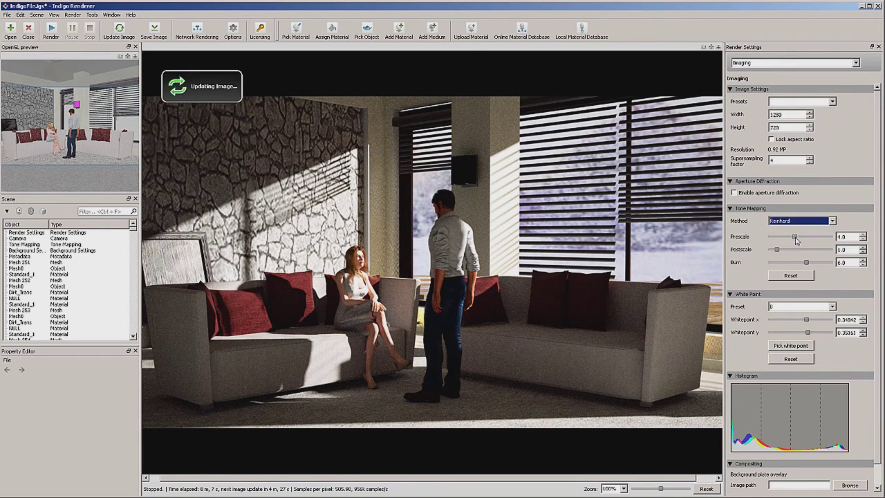
{"action": "left_click", "coordinate": [831, 221]}
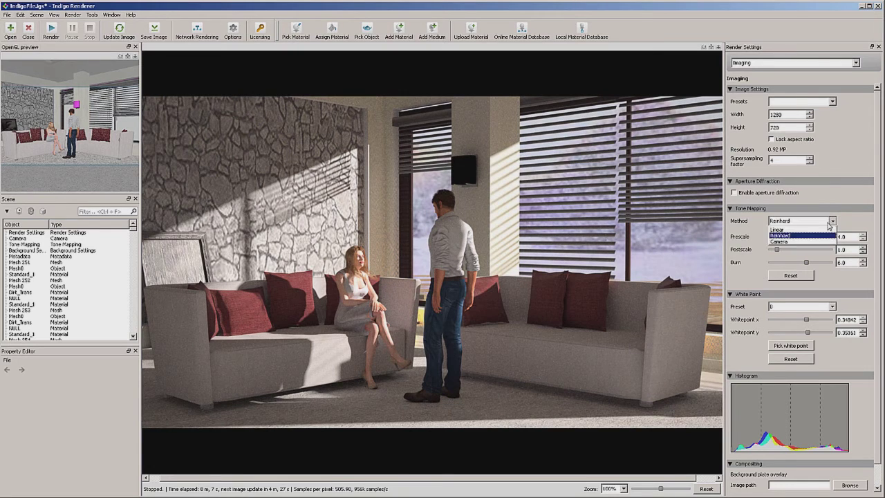
{"action": "left_click", "coordinate": [808, 233]}
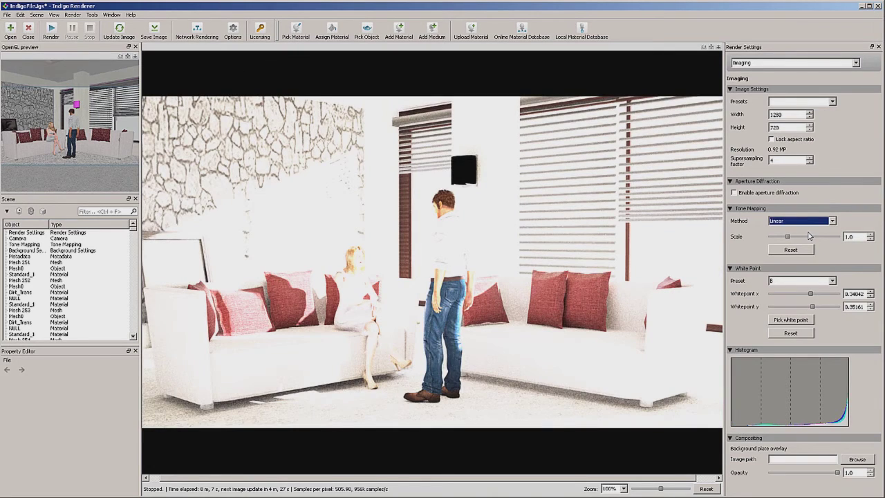
{"action": "left_click", "coordinate": [831, 221]}
{"action": "left_click", "coordinate": [813, 235]}
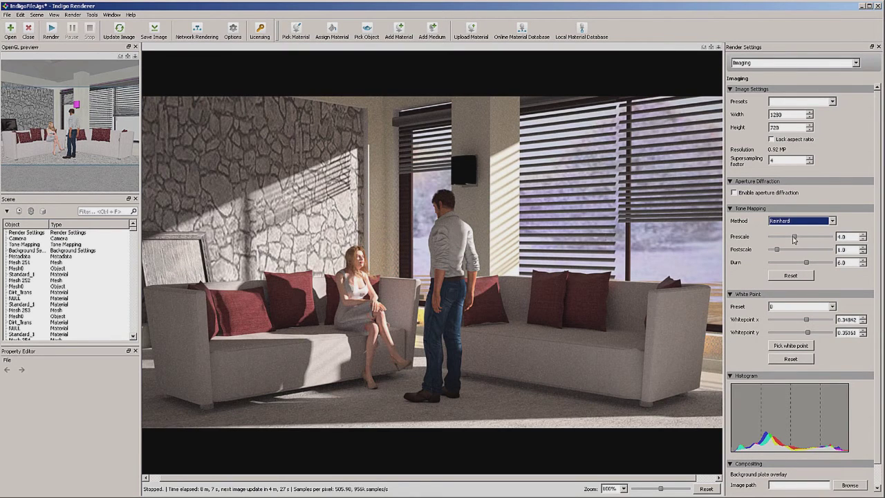
Step: Lower the Reinhard prescale from 2.0 to 1.5, then reset the tone mapping to defaults
{"action": "left_click_drag", "start_coordinate": [794, 237], "coordinate": [783, 237]}
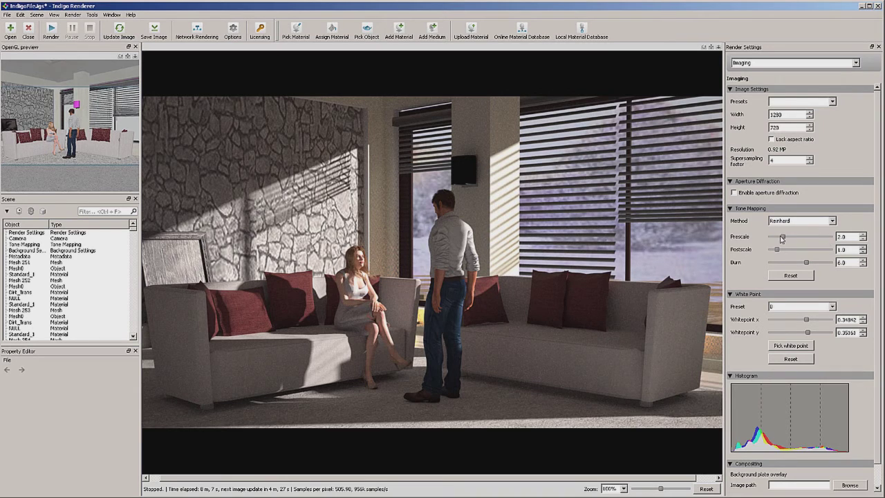
{"action": "left_click_drag", "start_coordinate": [781, 237], "coordinate": [779, 240]}
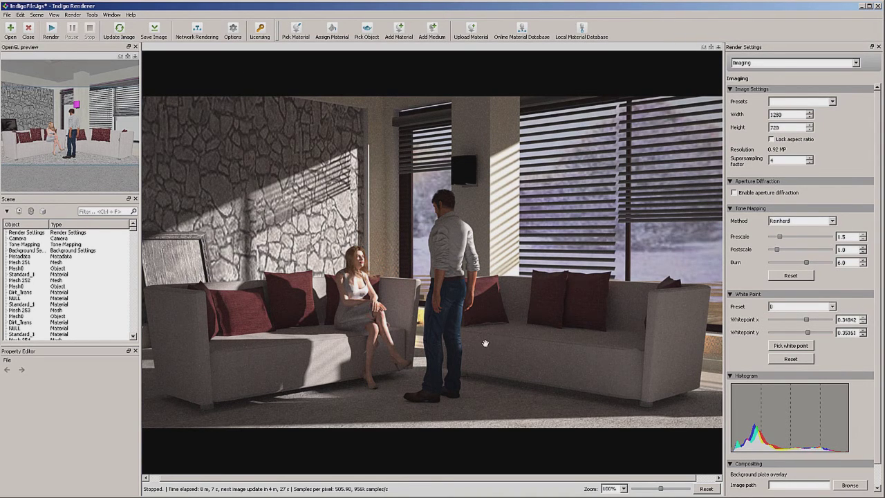
{"action": "left_click", "coordinate": [807, 275]}
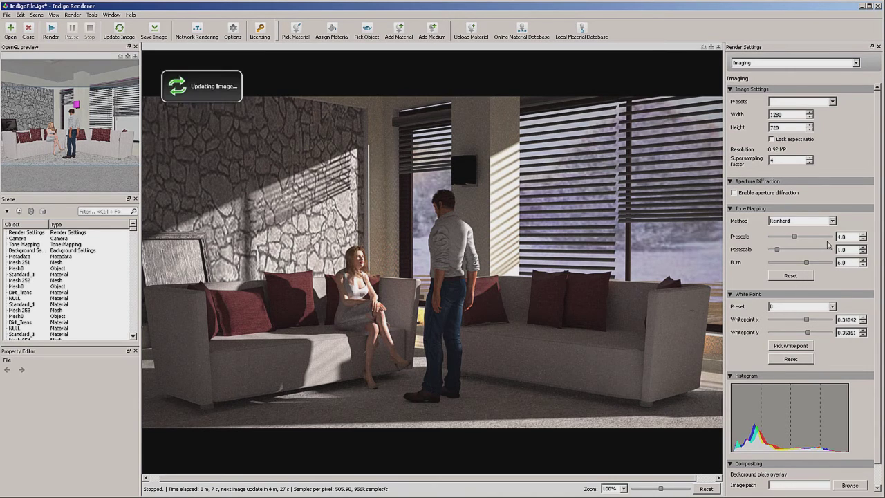
Step: Try Camera tone mapping with a raised EV and the agfapan-apx-100CD film response
{"action": "left_click", "coordinate": [831, 221]}
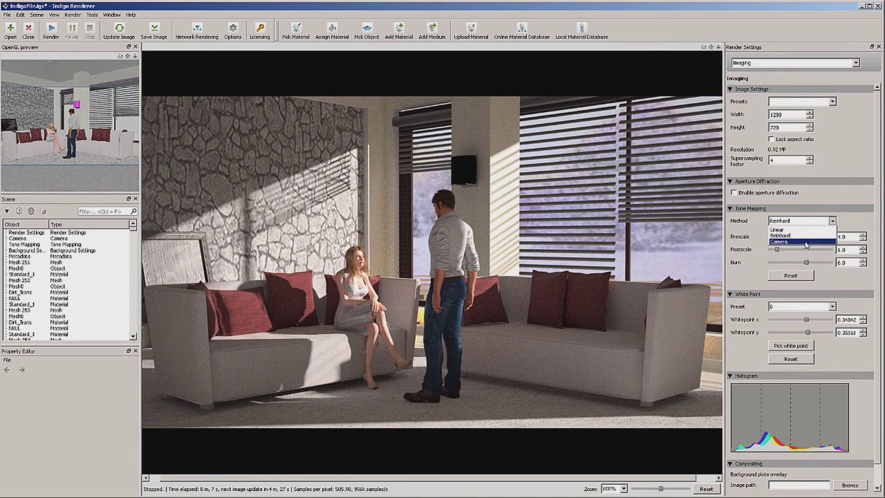
{"action": "left_click", "coordinate": [794, 247]}
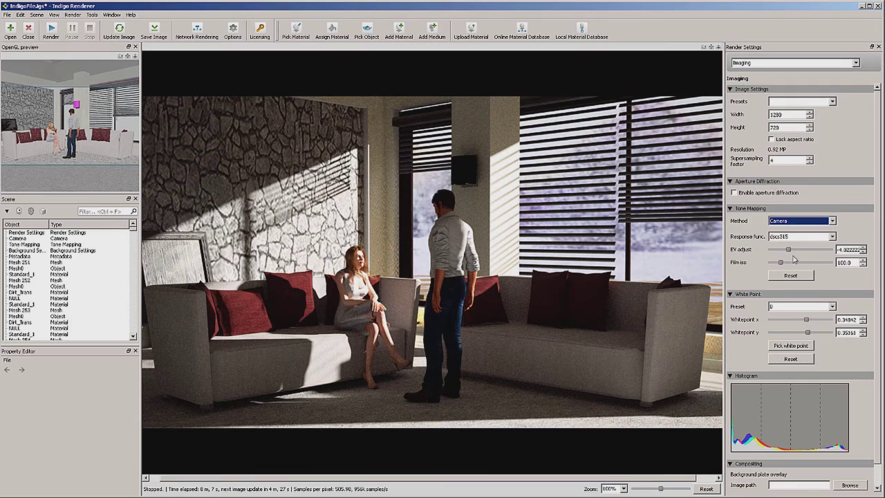
{"action": "left_click_drag", "start_coordinate": [789, 251], "coordinate": [776, 266]}
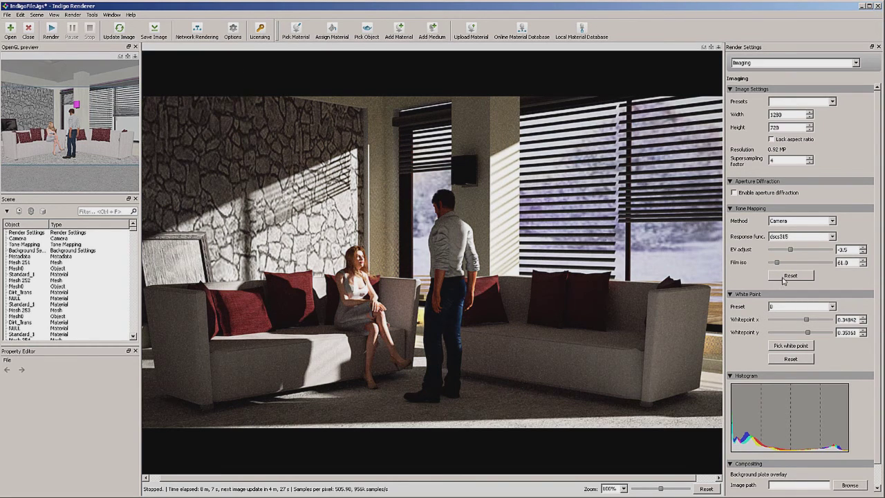
{"action": "left_click", "coordinate": [783, 277]}
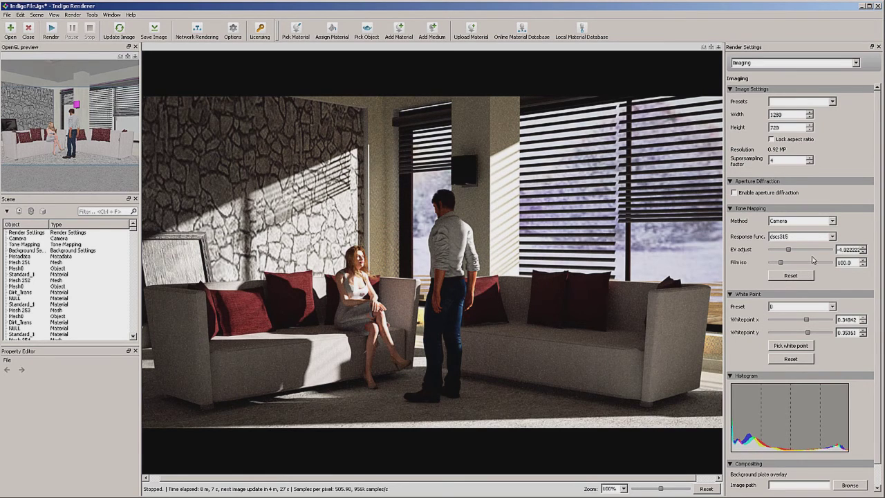
{"action": "left_click", "coordinate": [834, 237]}
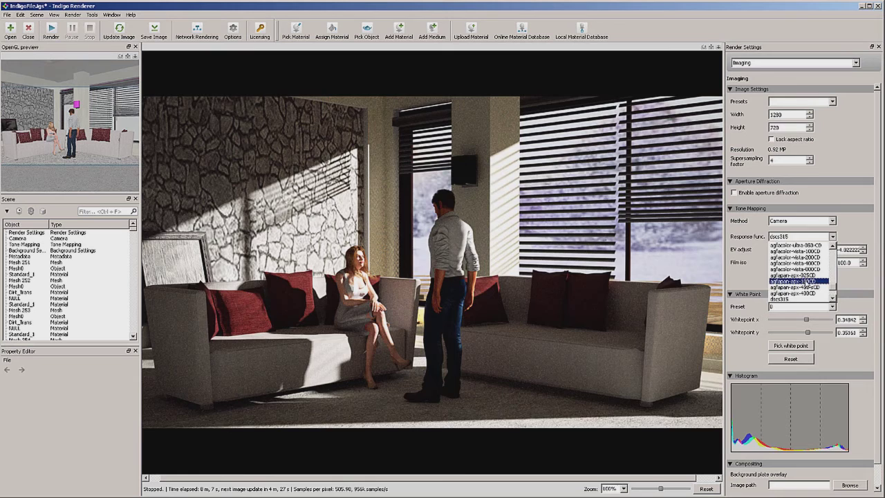
{"action": "left_click", "coordinate": [808, 282]}
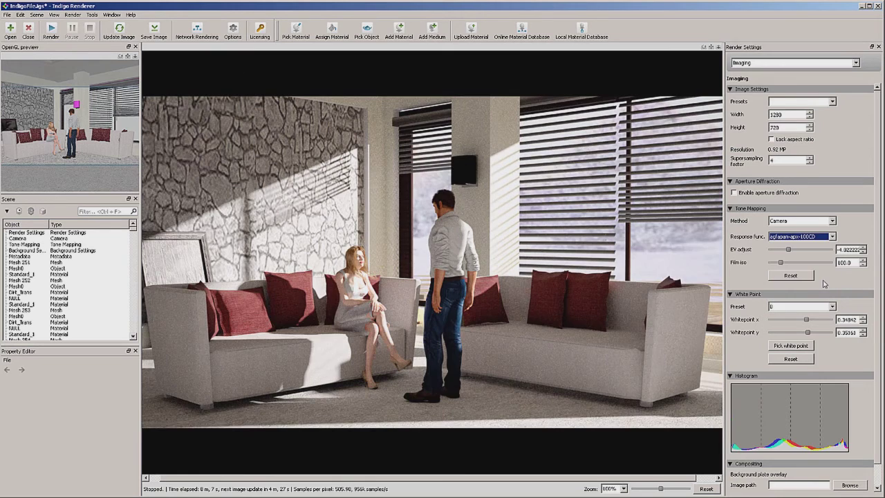
Step: Return to Reinhard tone mapping with prescale 3.1, postscale 0.9 and burn 5.2
{"action": "left_click", "coordinate": [829, 222]}
{"action": "left_click", "coordinate": [816, 239]}
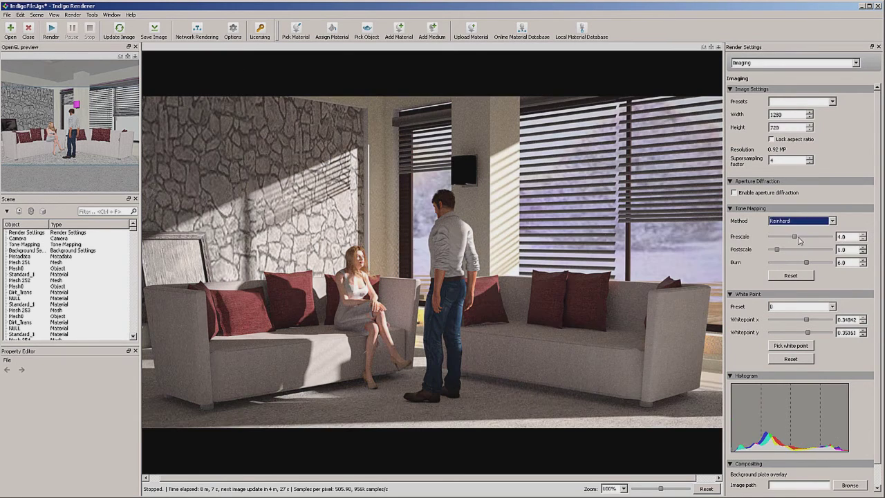
{"action": "mouse_move", "coordinate": [797, 239]}
{"action": "left_mouse_down"}
{"action": "mouse_move", "coordinate": [823, 238]}
{"action": "mouse_move", "coordinate": [790, 240]}
{"action": "left_mouse_up"}
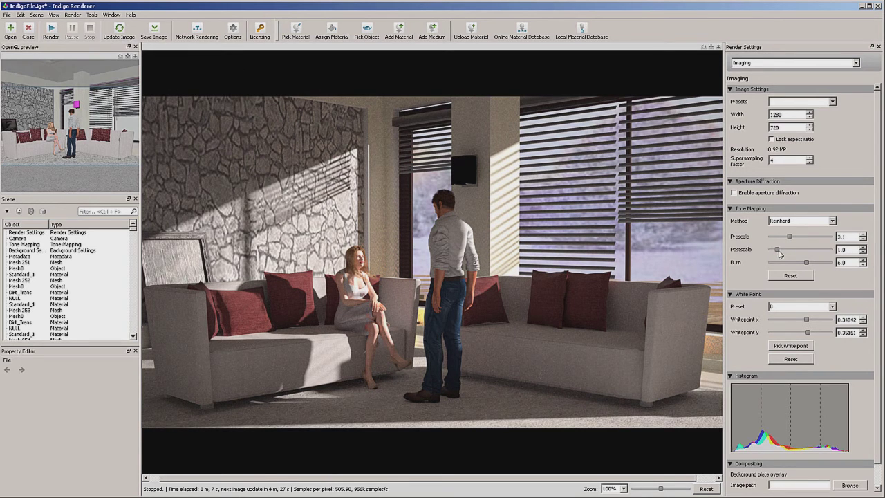
{"action": "left_click_drag", "start_coordinate": [778, 252], "coordinate": [802, 266]}
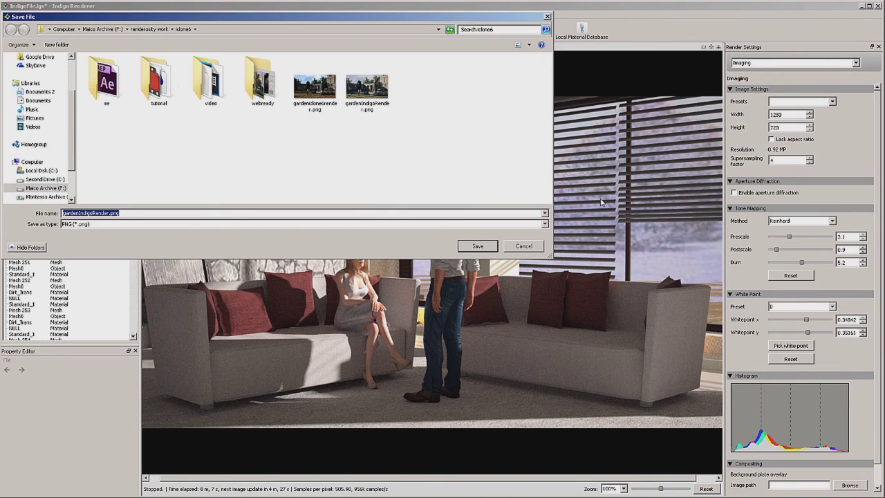
Step: Save the render as a PNG image named 'lounge'
{"action": "left_click", "coordinate": [544, 224]}
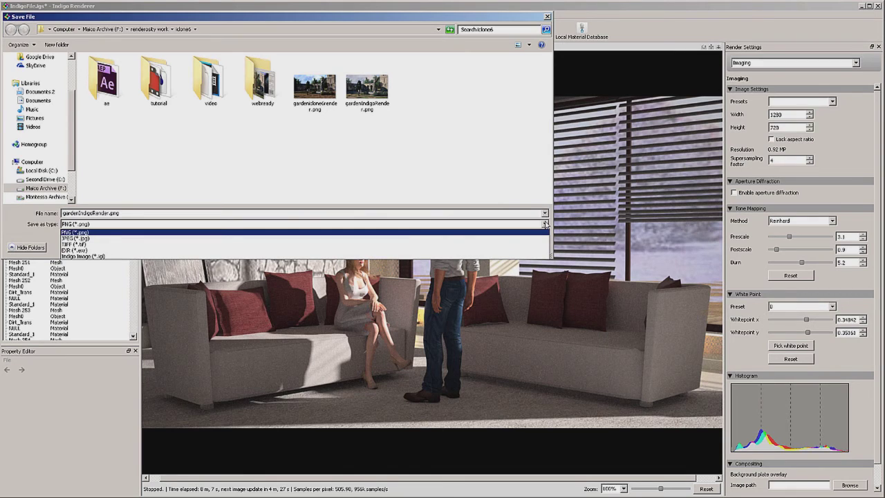
{"action": "left_click", "coordinate": [459, 191]}
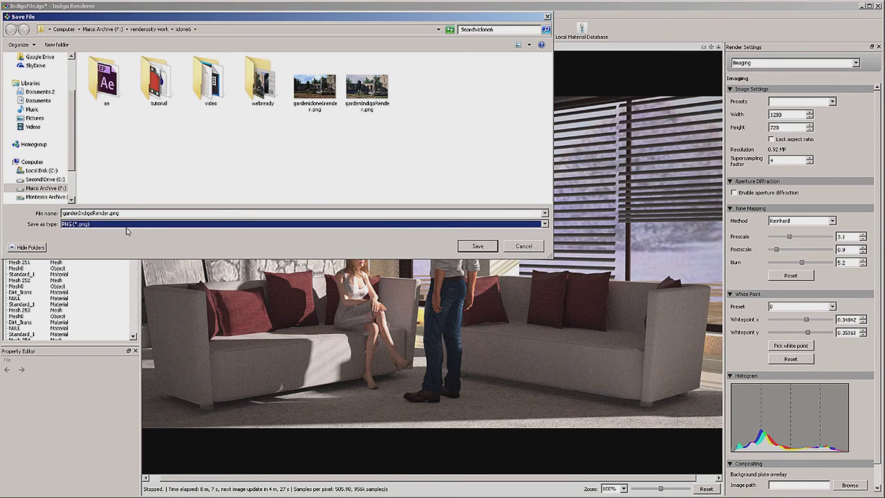
{"action": "double_click", "coordinate": [136, 212]}
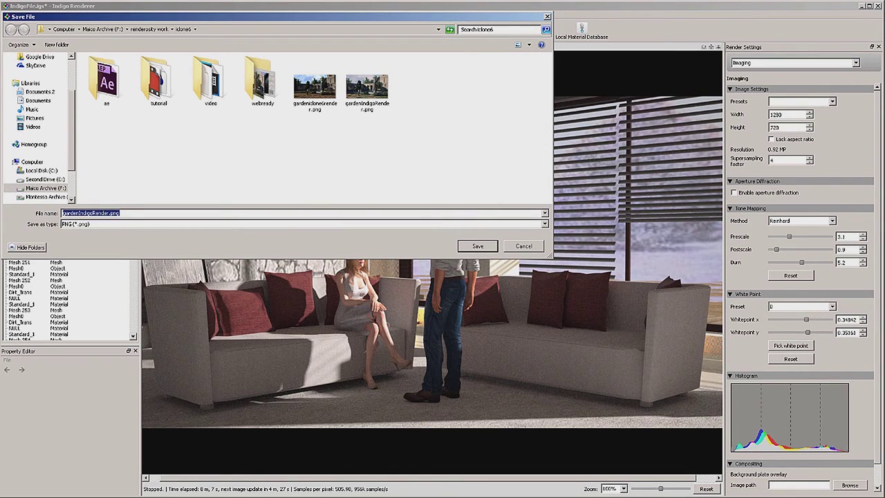
{"action": "type", "text": "lounge"}
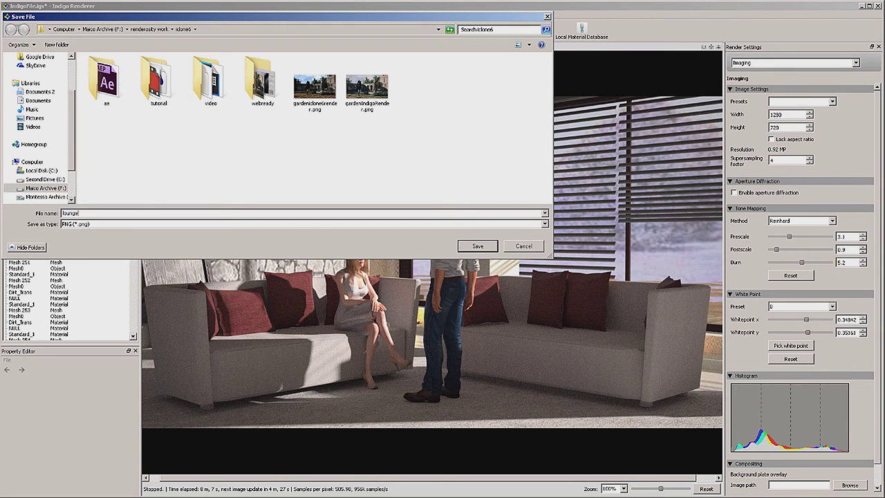
{"action": "key", "text": "Return"}
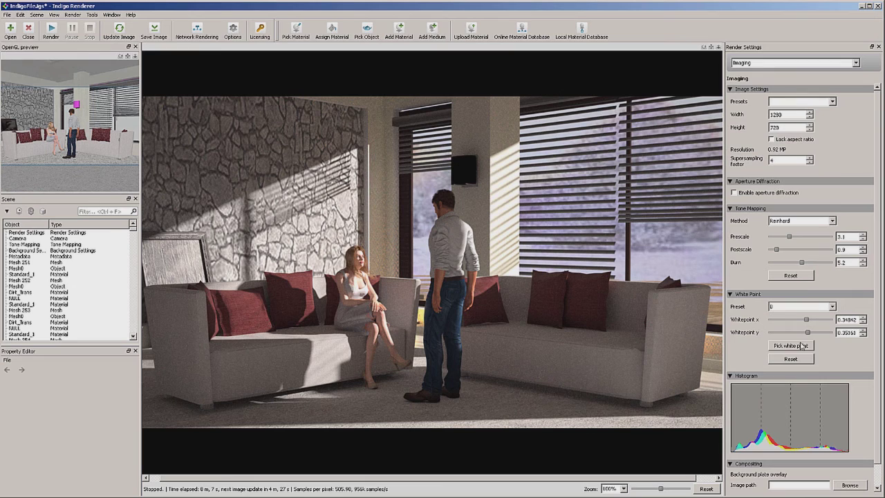
Step: Set the white point by picking it from the man's shirt in the render
{"action": "left_click", "coordinate": [792, 346]}
{"action": "left_click", "coordinate": [496, 174]}
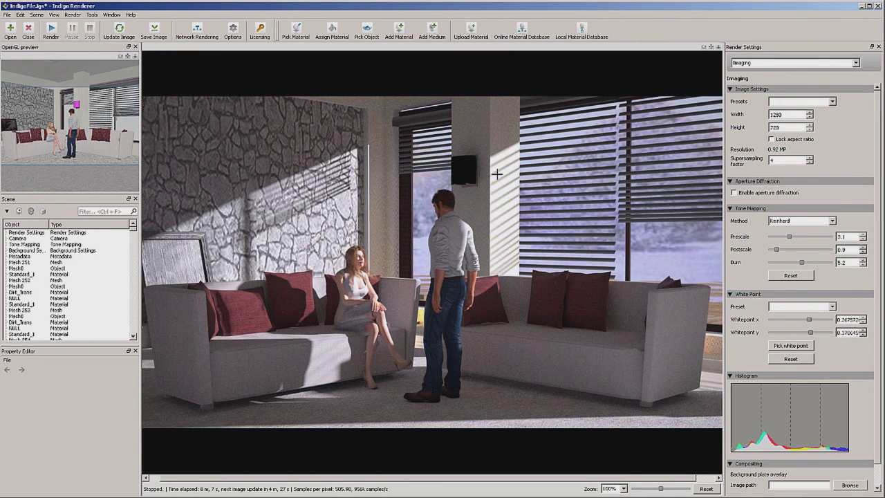
{"action": "left_click", "coordinate": [790, 359]}
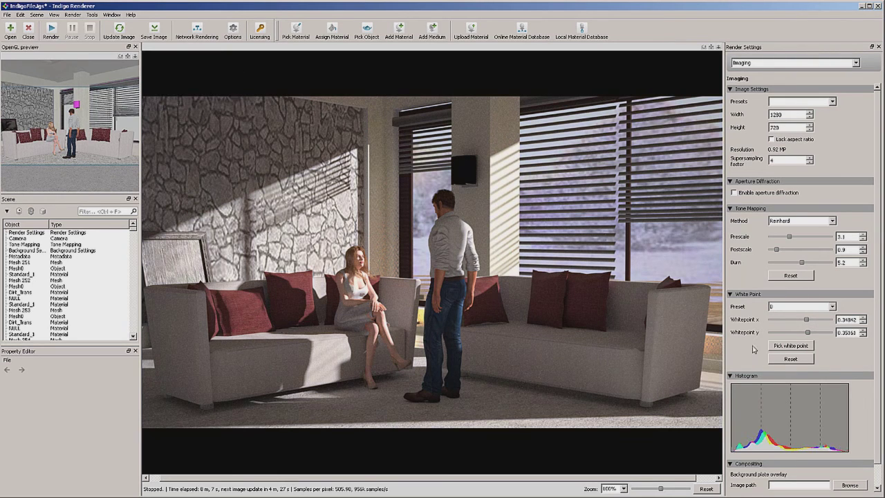
{"action": "left_click", "coordinate": [780, 347]}
{"action": "left_click", "coordinate": [482, 267]}
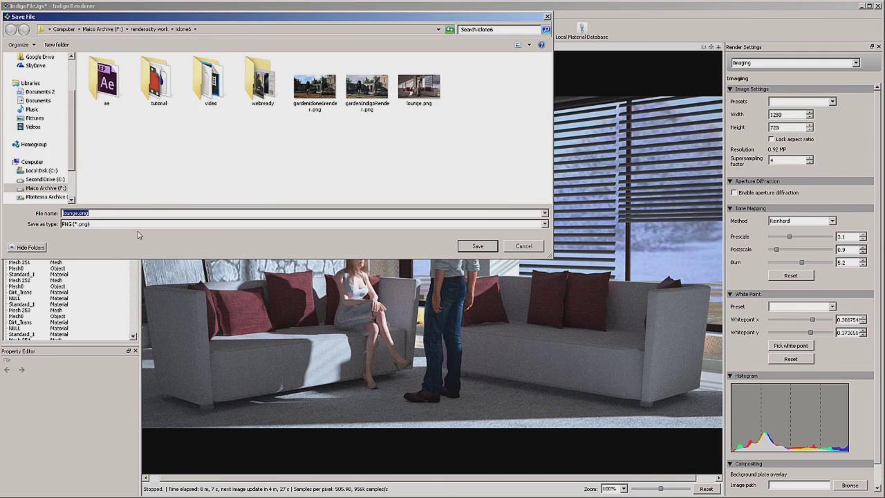
Step: Save the image as lounge2.png, then reset the white point to its defaults
{"action": "left_click", "coordinate": [75, 212]}
{"action": "double_click", "coordinate": [78, 213]}
{"action": "left_click", "coordinate": [77, 213]}
{"action": "type", "text": "2"}
{"action": "left_click", "coordinate": [478, 246]}
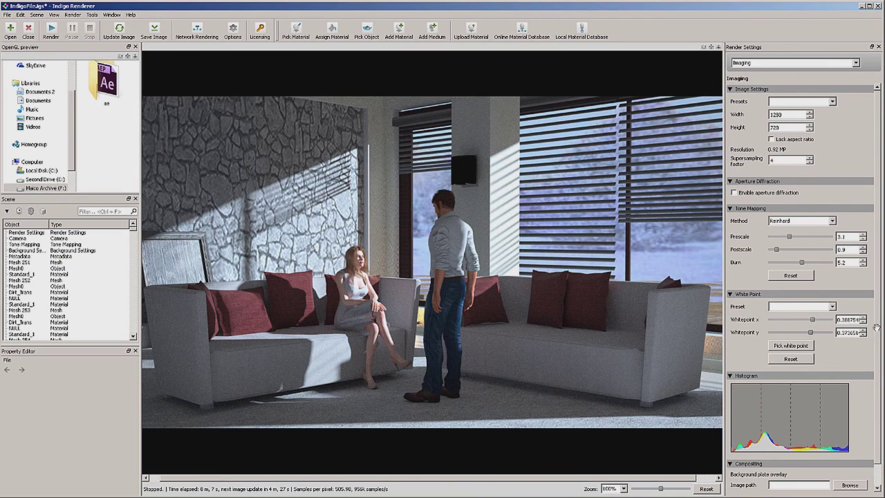
{"action": "left_click", "coordinate": [802, 361]}
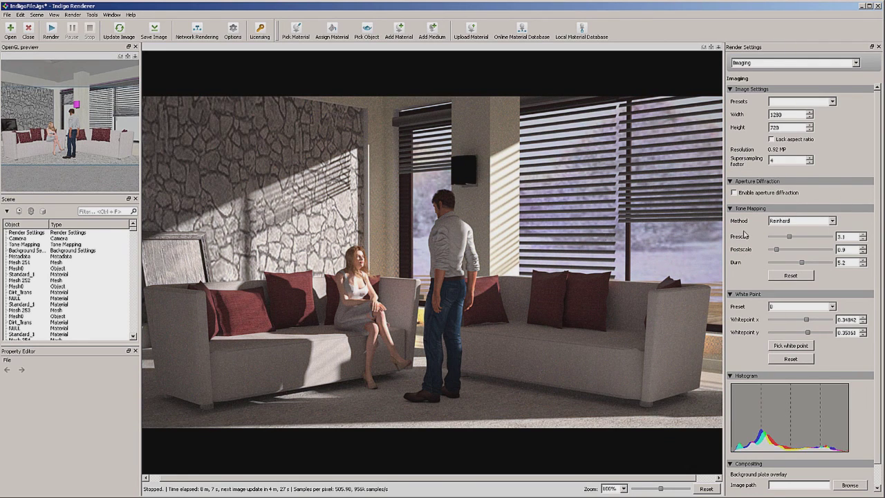
Step: Switch the settings panel to Render Settings, then back to Imaging
{"action": "left_click", "coordinate": [860, 63]}
{"action": "left_click", "coordinate": [823, 78]}
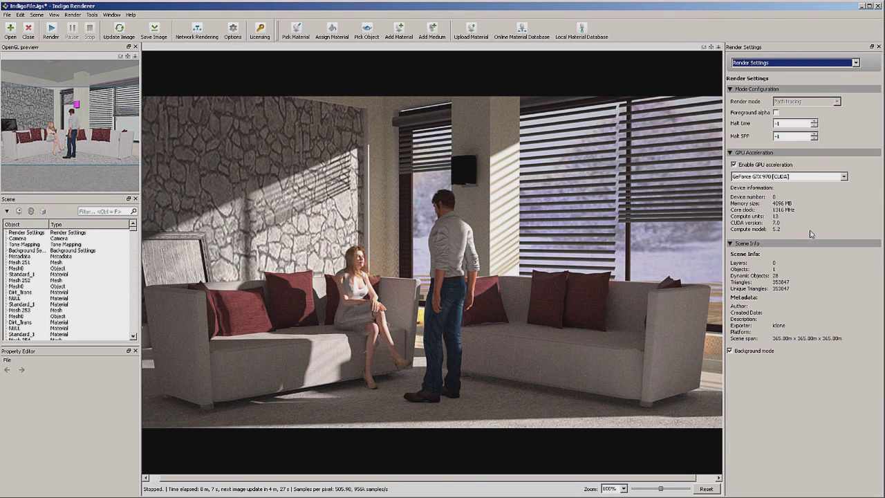
{"action": "left_click", "coordinate": [860, 63]}
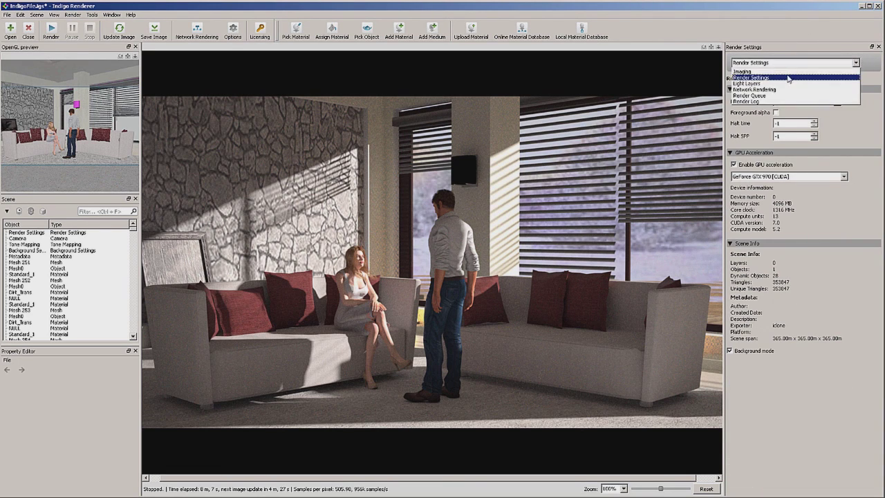
{"action": "left_click", "coordinate": [788, 70]}
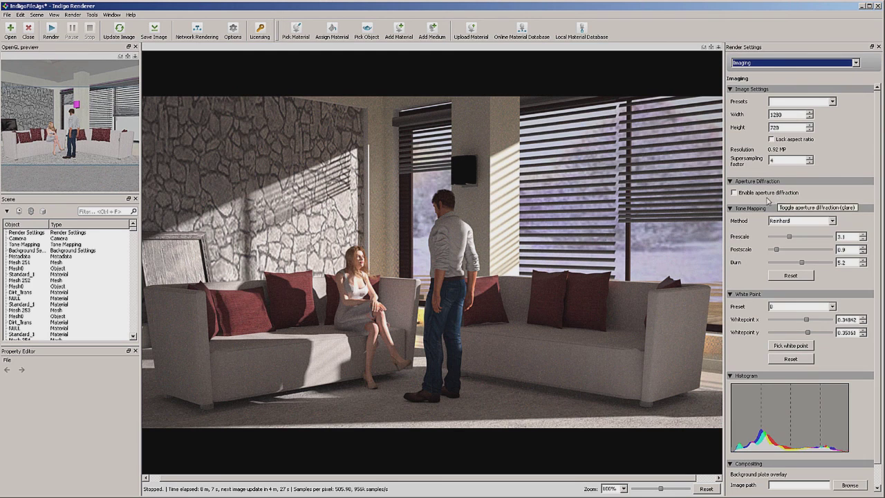